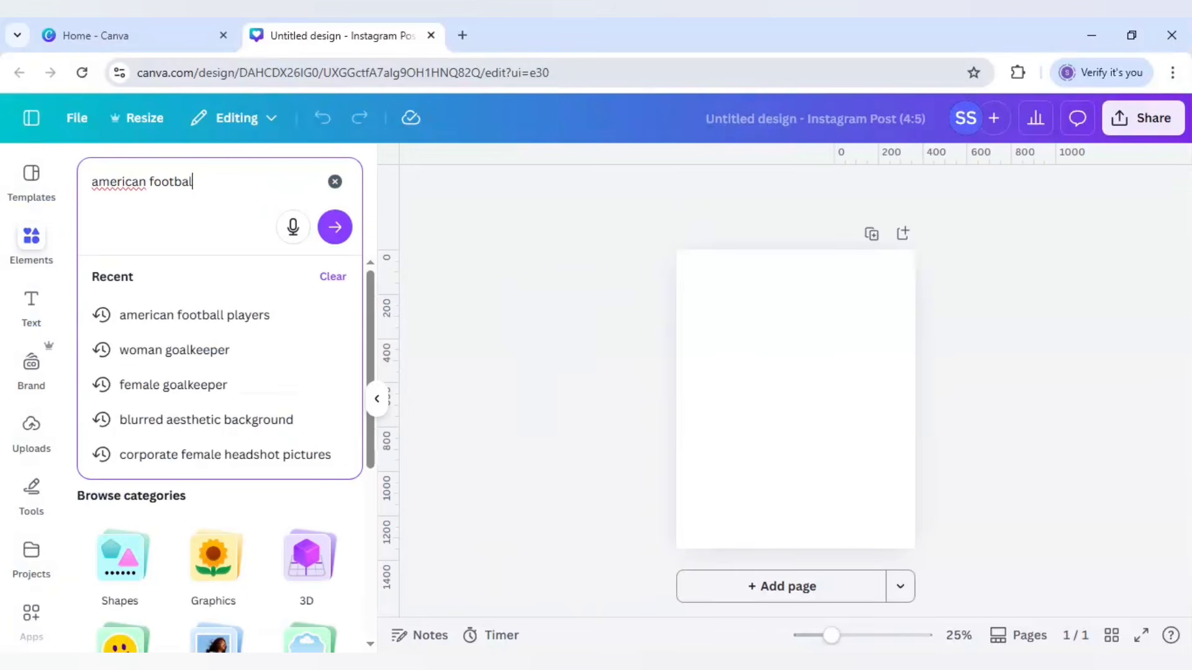
Step: Search for "american football player" photos and insert the stadium shot of the player in the red jersey
{"action": "key", "text": "Return"}
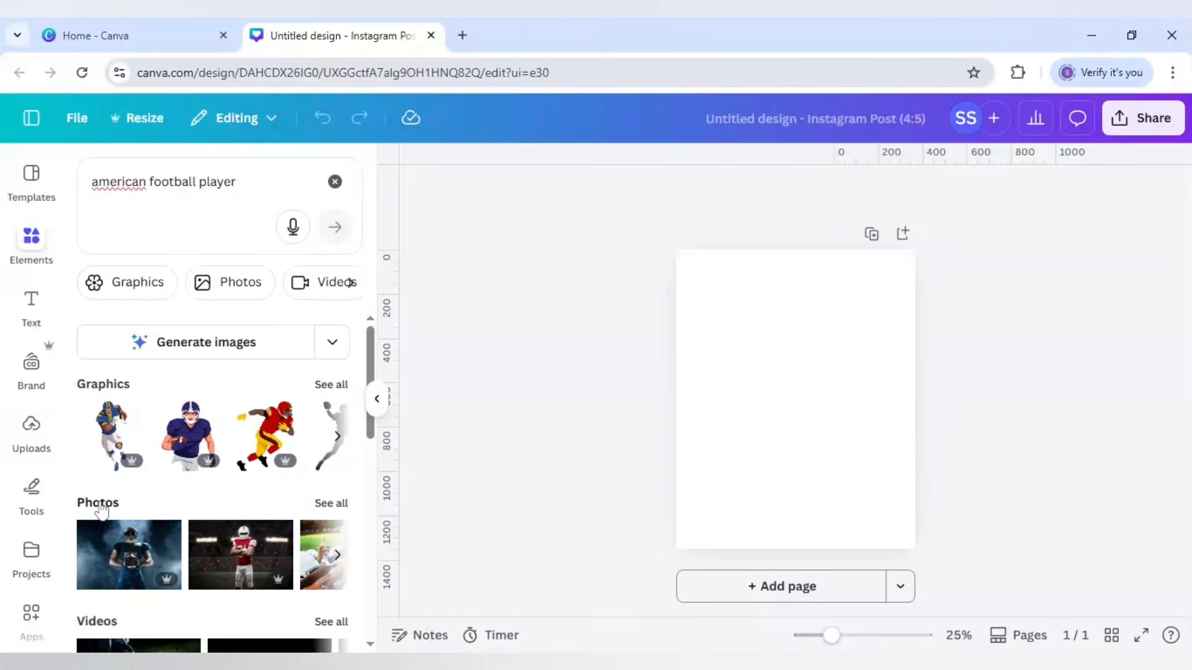
{"action": "left_click", "coordinate": [329, 504]}
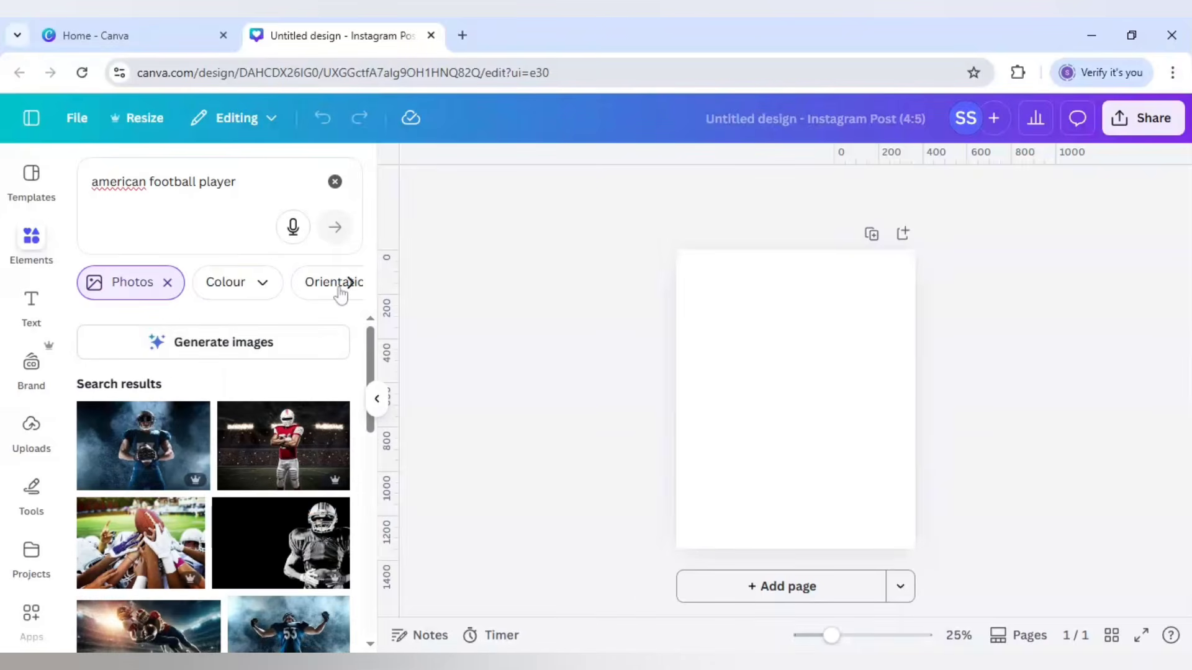
{"action": "left_click", "coordinate": [284, 445]}
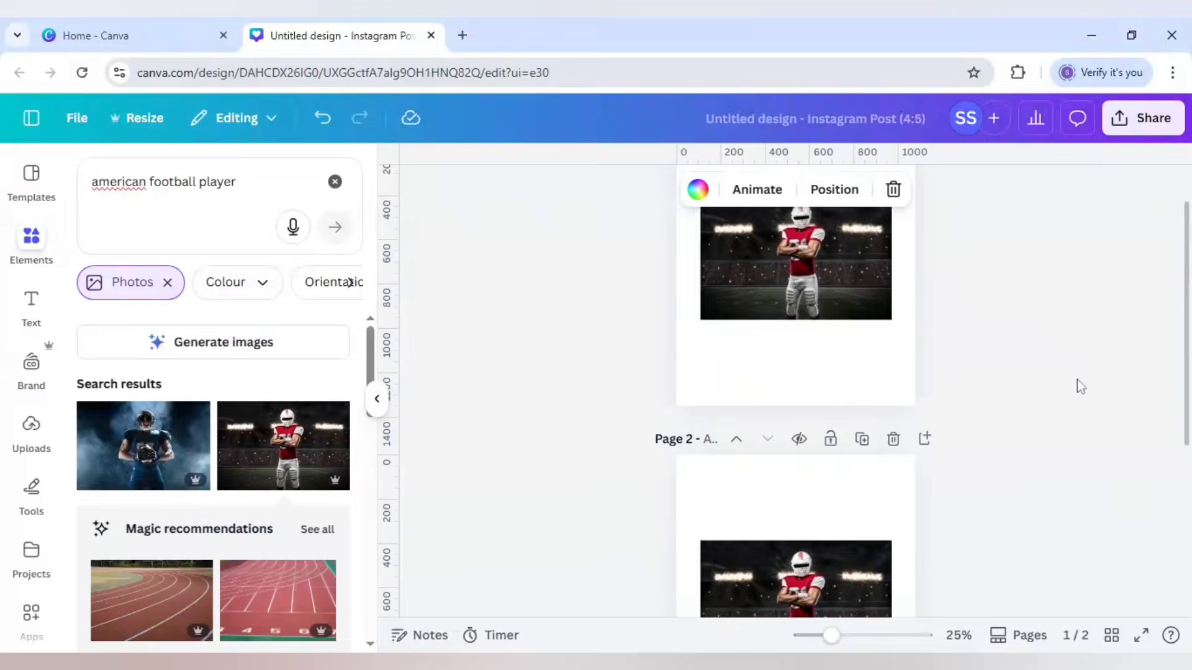
Step: Crop both sides of the photo on page 1 to a narrow portrait around the player
{"action": "scroll", "coordinate": [1019, 386], "scroll_direction": "up", "scroll_amount": 3}
{"action": "left_click", "coordinate": [783, 335]}
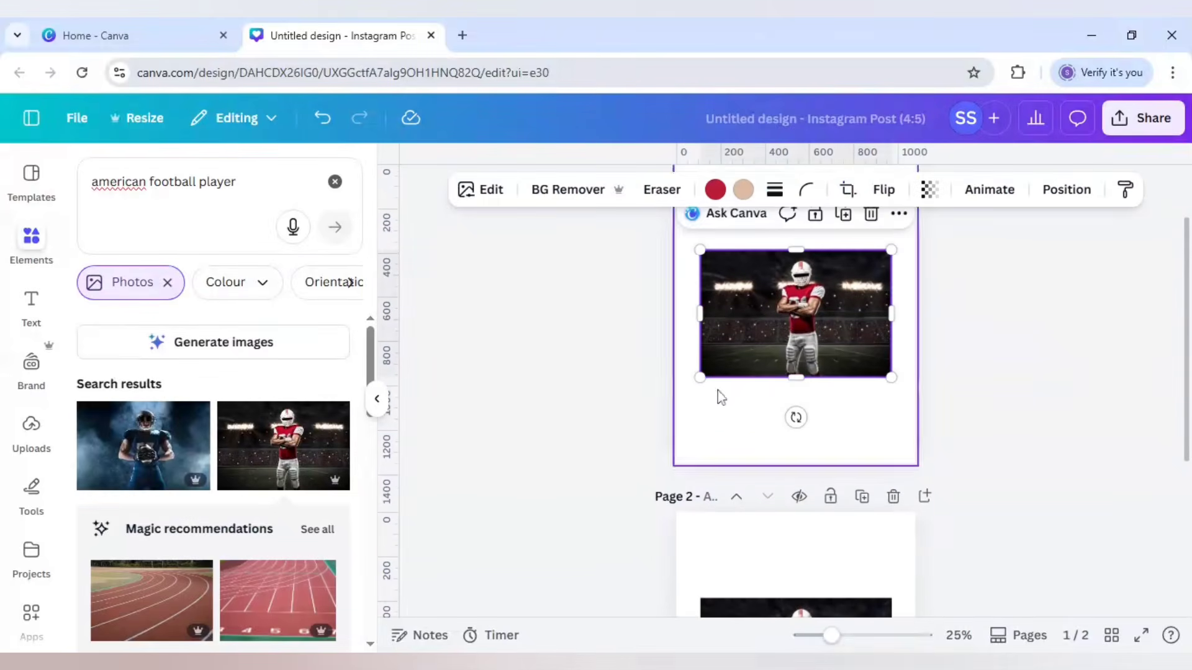
{"action": "left_click_drag", "start_coordinate": [700, 317], "coordinate": [756, 322]}
{"action": "left_click_drag", "start_coordinate": [890, 315], "coordinate": [845, 314]}
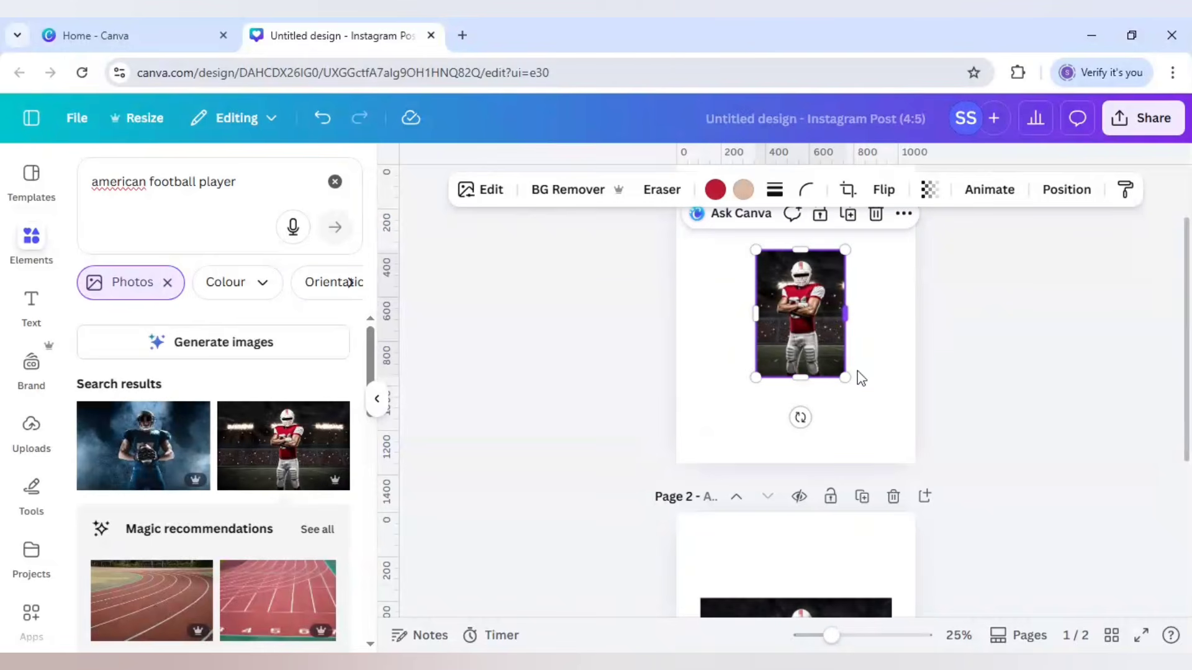
Step: Enlarge the cropped photo to fill page 1, centring the player with the helmet near the page's upper part
{"action": "left_click_drag", "start_coordinate": [845, 377], "coordinate": [1067, 646]}
{"action": "left_click_drag", "start_coordinate": [911, 355], "coordinate": [787, 260]}
{"action": "scroll", "coordinate": [929, 333], "scroll_direction": "up", "scroll_amount": 2}
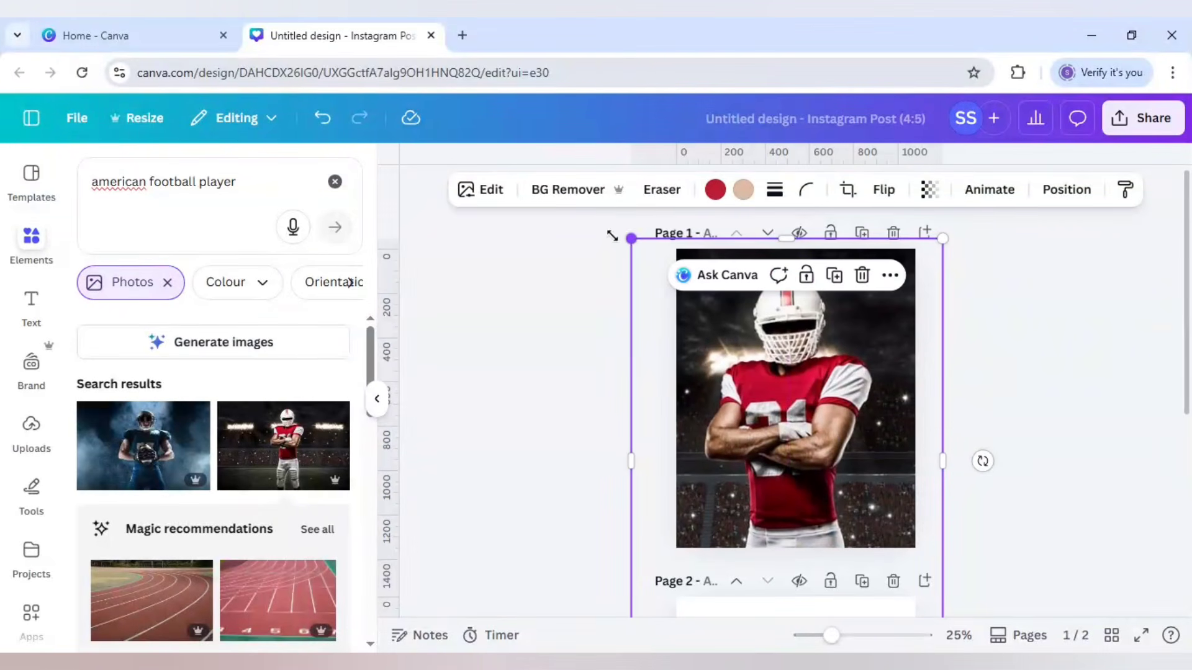
{"action": "left_click_drag", "start_coordinate": [612, 236], "coordinate": [605, 223]}
{"action": "left_click_drag", "start_coordinate": [818, 428], "coordinate": [828, 437]}
{"action": "left_click", "coordinate": [1049, 421]}
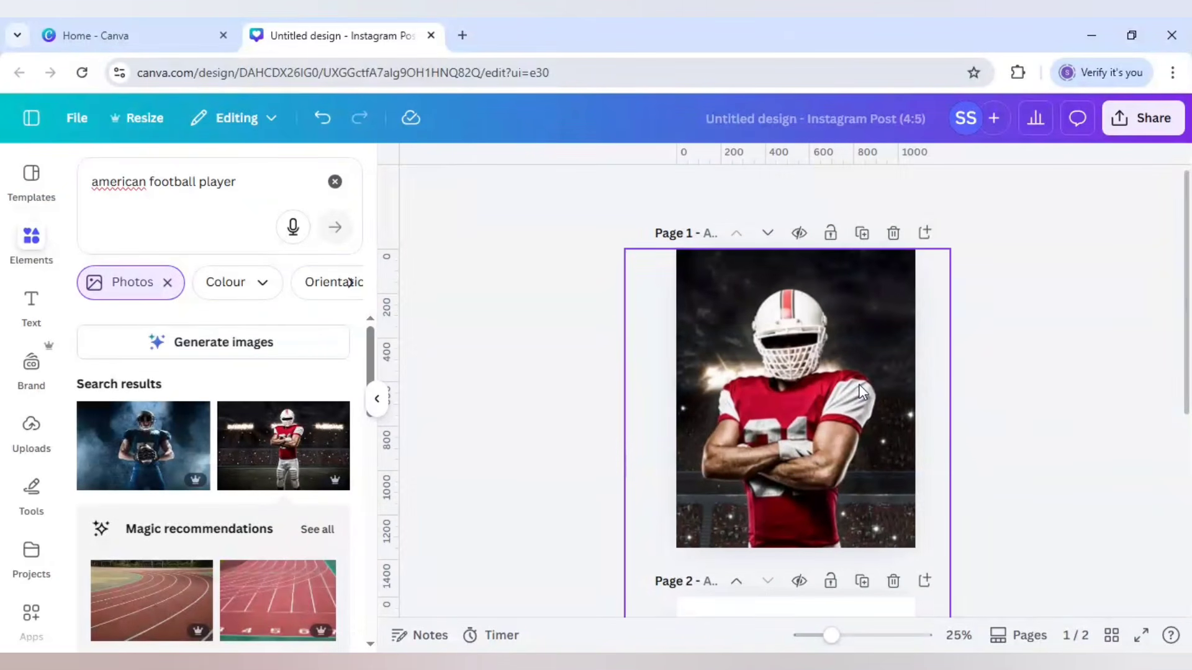
Step: Remove the background from the enlarged player photo on page 1
{"action": "left_click", "coordinate": [938, 402]}
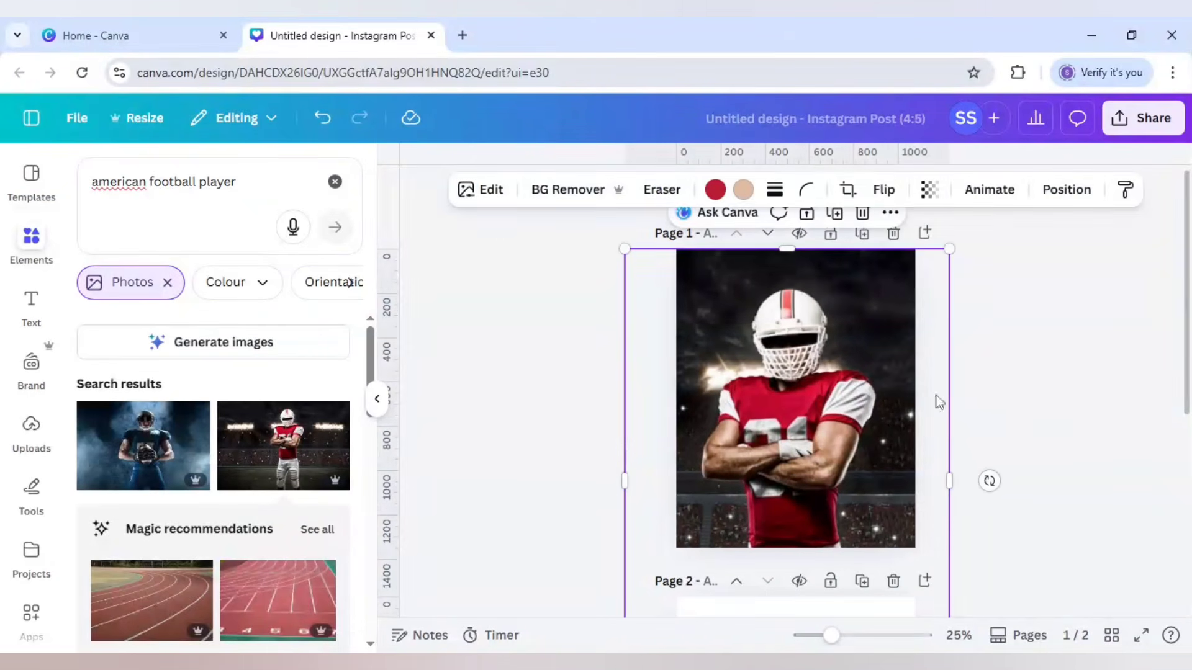
{"action": "left_click", "coordinate": [564, 193]}
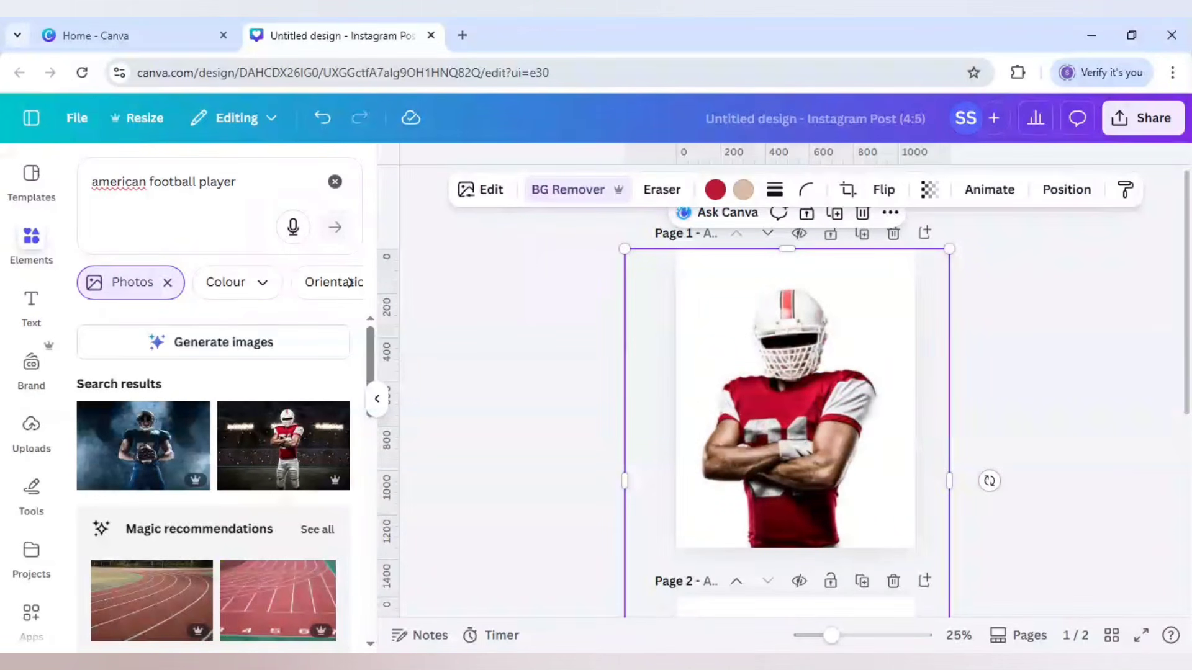
{"action": "left_click", "coordinate": [562, 330]}
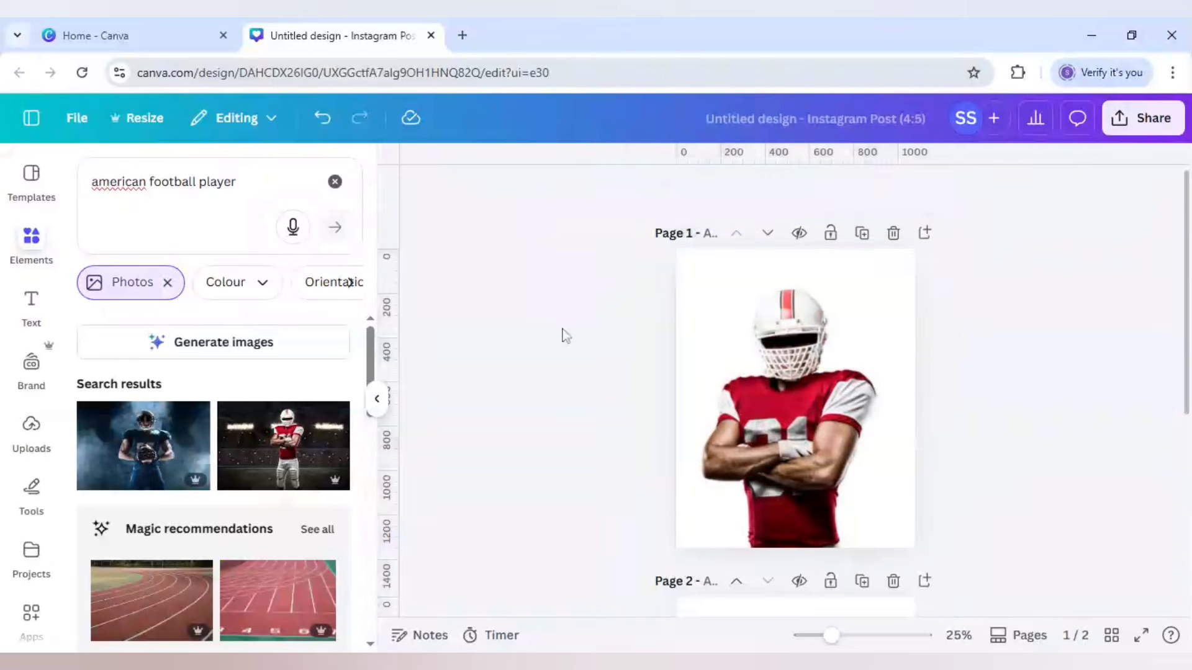
Step: Cut the full stadium photo from page 2 and paste it onto page 1 over the player cutout
{"action": "scroll", "coordinate": [562, 330], "scroll_direction": "down", "scroll_amount": 4}
{"action": "left_click", "coordinate": [785, 490]}
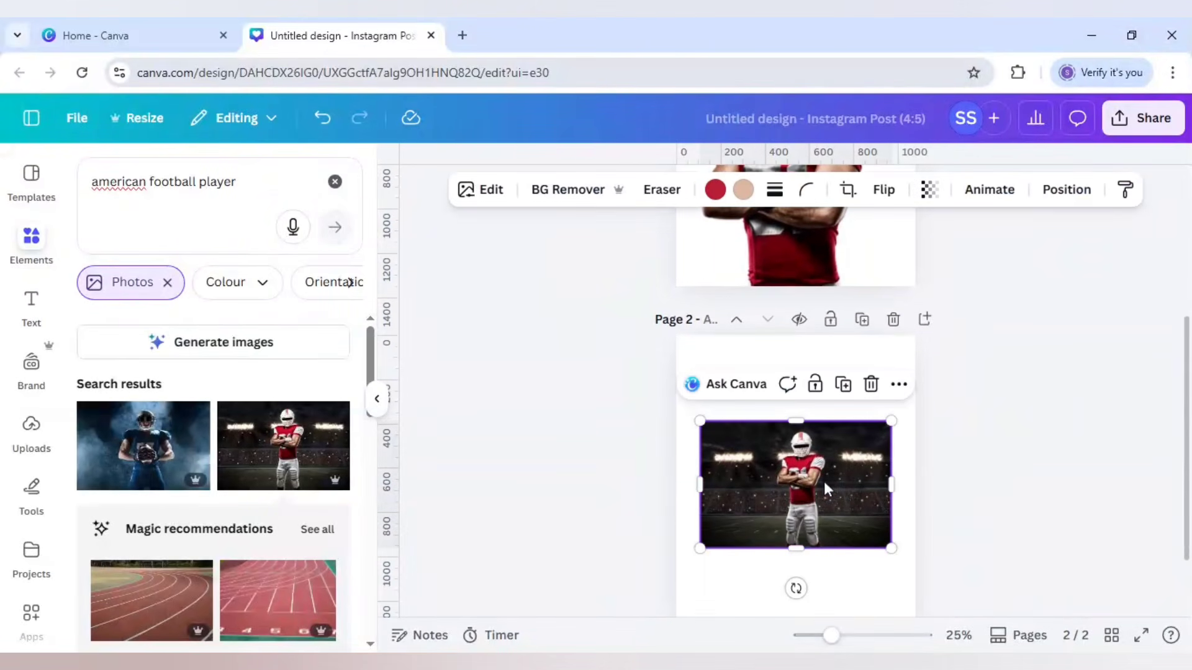
{"action": "key", "text": "Delete"}
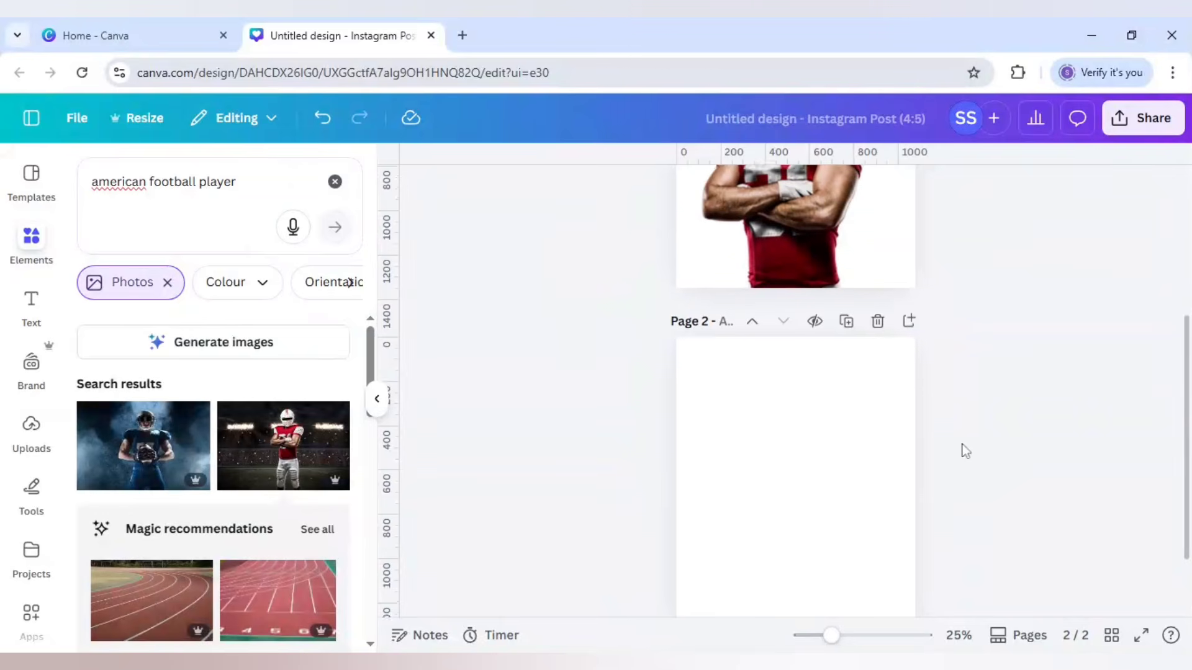
{"action": "scroll", "coordinate": [963, 450], "scroll_direction": "up", "scroll_amount": 3}
{"action": "left_click", "coordinate": [784, 368]}
{"action": "key", "text": "ctrl+v"}
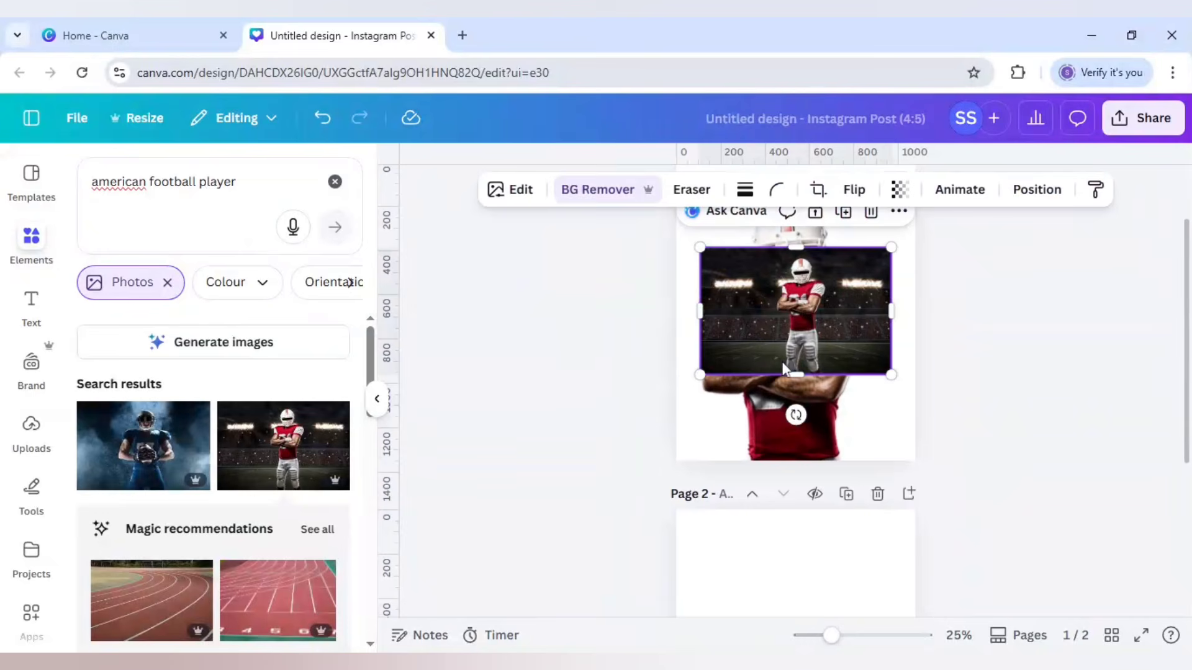
Step: Move the pasted stadium photo down over the cutout's torso and set its transparency to 63
{"action": "left_click_drag", "start_coordinate": [817, 322], "coordinate": [805, 369]}
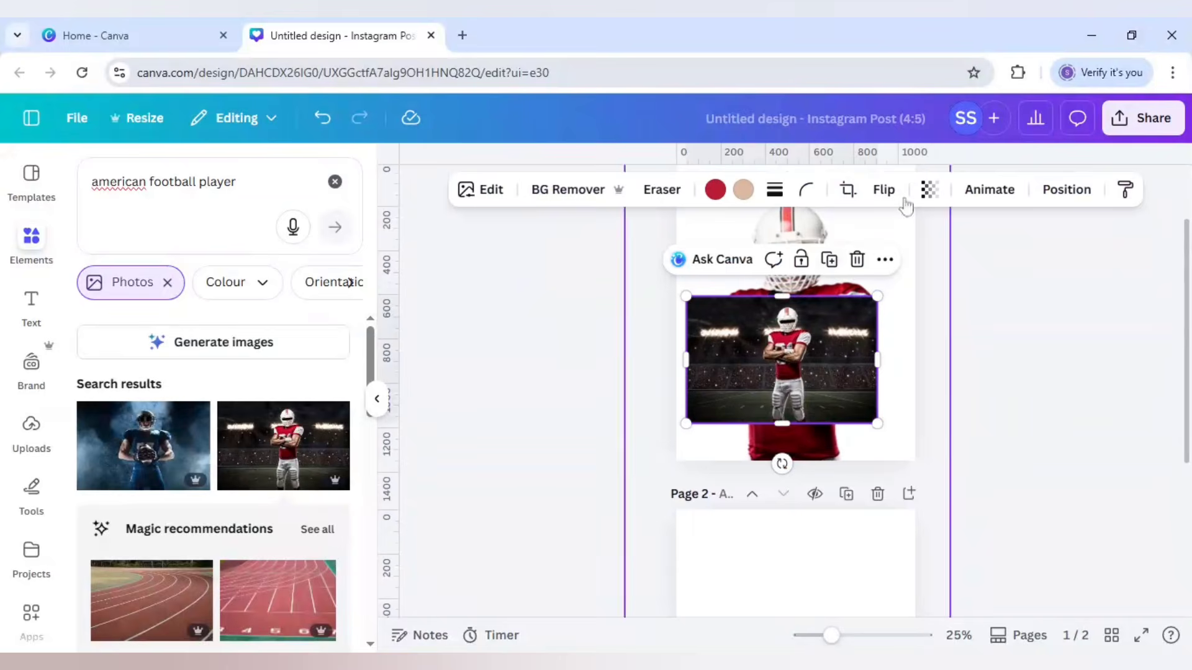
{"action": "left_click", "coordinate": [929, 190]}
{"action": "left_click_drag", "start_coordinate": [970, 261], "coordinate": [924, 267]}
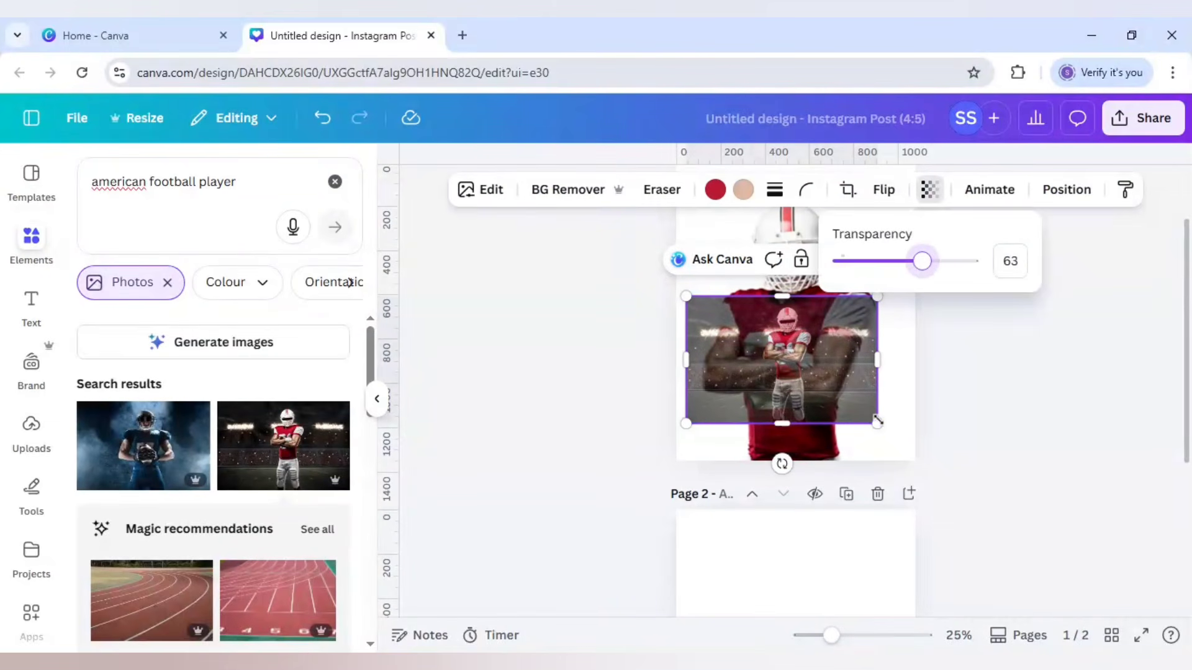
Step: Enlarge the semi-transparent photo beyond the page width and align it over the large player, with its lower edge at the page's bottom
{"action": "left_click_drag", "start_coordinate": [878, 421], "coordinate": [925, 455]}
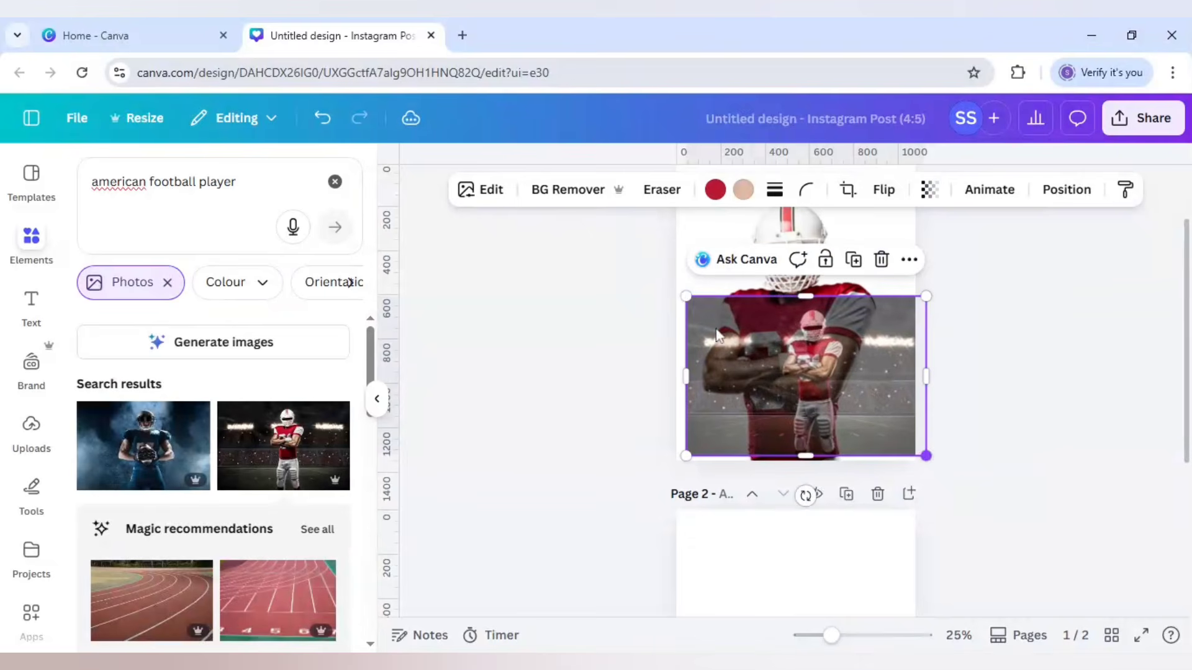
{"action": "left_click_drag", "start_coordinate": [685, 296], "coordinate": [639, 274]}
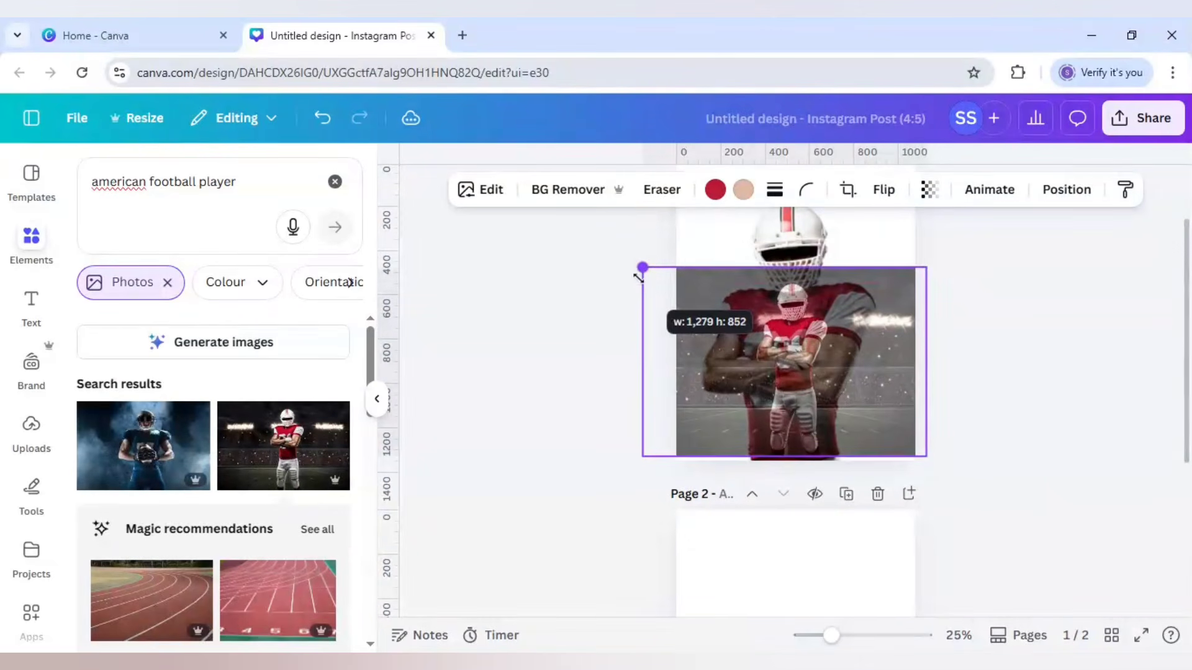
{"action": "left_click_drag", "start_coordinate": [803, 361], "coordinate": [806, 366]}
{"action": "left_click_drag", "start_coordinate": [644, 272], "coordinate": [623, 258]}
{"action": "mouse_move", "coordinate": [756, 327]}
{"action": "left_mouse_down"}
{"action": "mouse_move", "coordinate": [767, 327]}
{"action": "mouse_move", "coordinate": [748, 322]}
{"action": "left_mouse_up"}
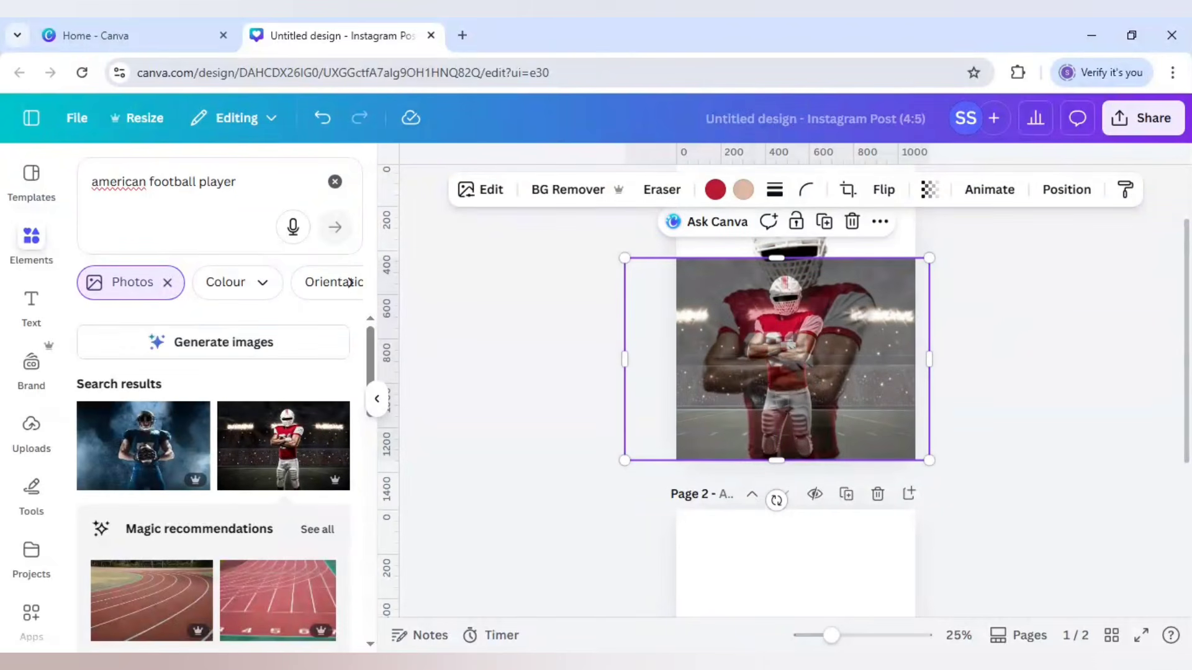
Step: Move the resized stadium photo from page 1 back to the blank page 2 by cutting and pasting it
{"action": "key", "text": "ctrl+x"}
{"action": "left_click", "coordinate": [806, 580]}
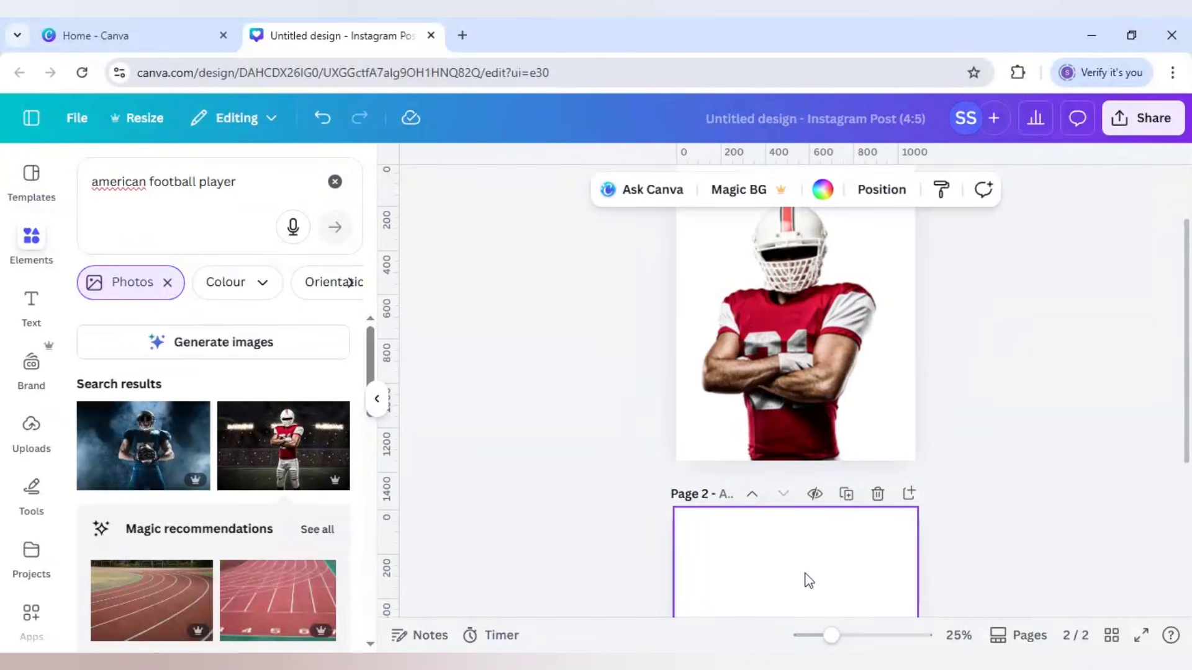
{"action": "key", "text": "ctrl+v"}
{"action": "scroll", "coordinate": [1019, 519], "scroll_direction": "down", "scroll_amount": 4}
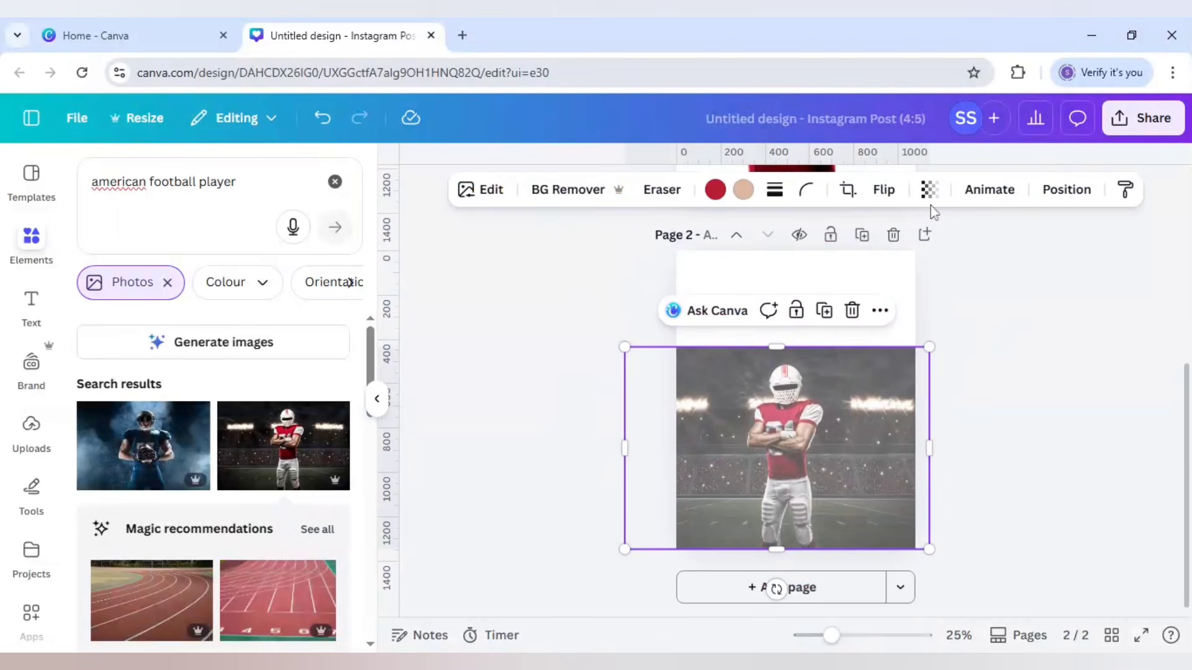
Step: Restore the stadium photo on page 2 to full opacity
{"action": "left_click", "coordinate": [928, 189]}
{"action": "left_click_drag", "start_coordinate": [919, 260], "coordinate": [971, 261]}
{"action": "left_click", "coordinate": [1056, 394]}
{"action": "left_click", "coordinate": [1023, 408]}
Step: Generate a Magic Expand of the stadium photo on page 2 using the Whole Page size
{"action": "left_click", "coordinate": [843, 419]}
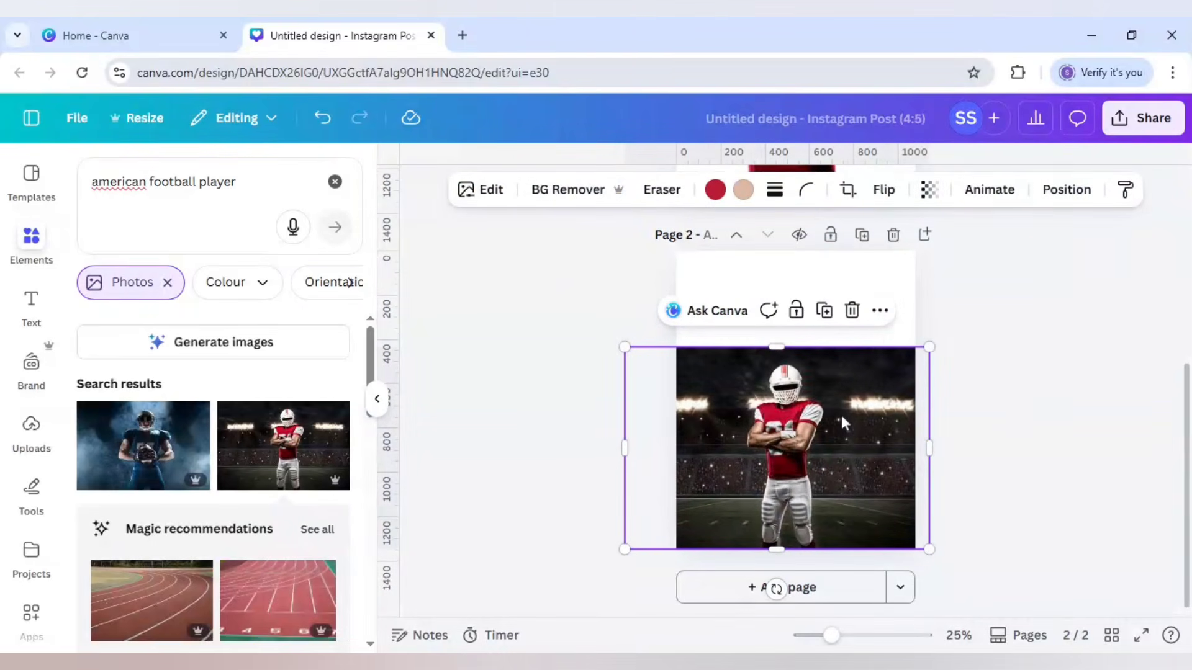
{"action": "left_click", "coordinate": [480, 192]}
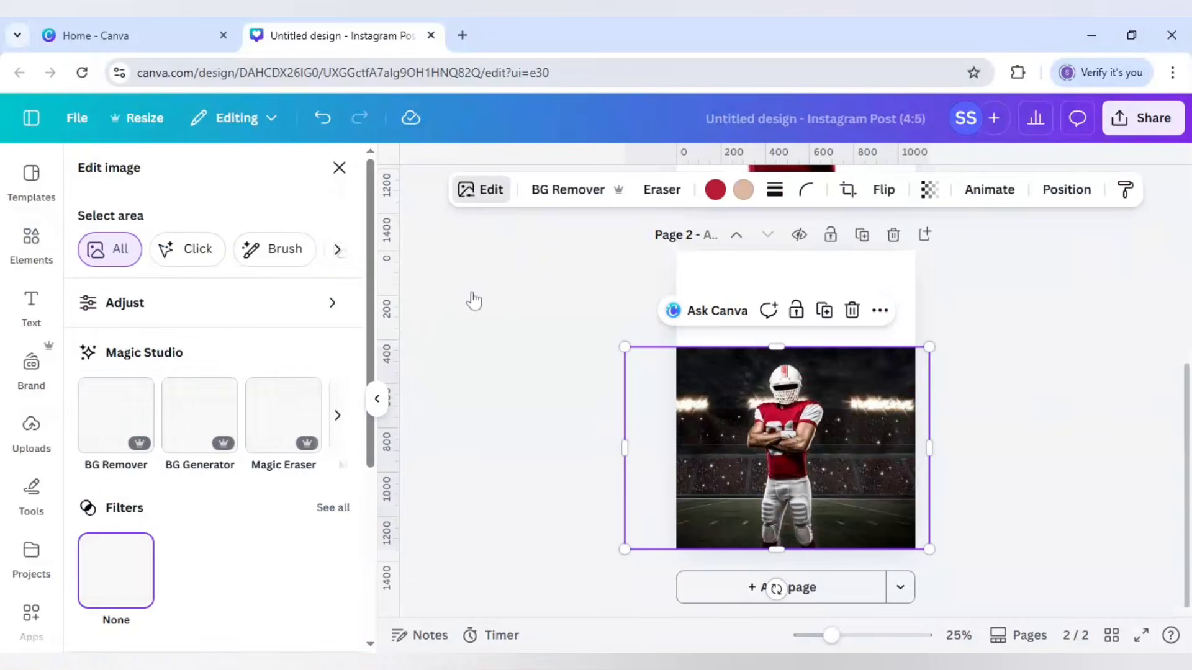
{"action": "left_click", "coordinate": [337, 415]}
{"action": "left_click", "coordinate": [337, 416]}
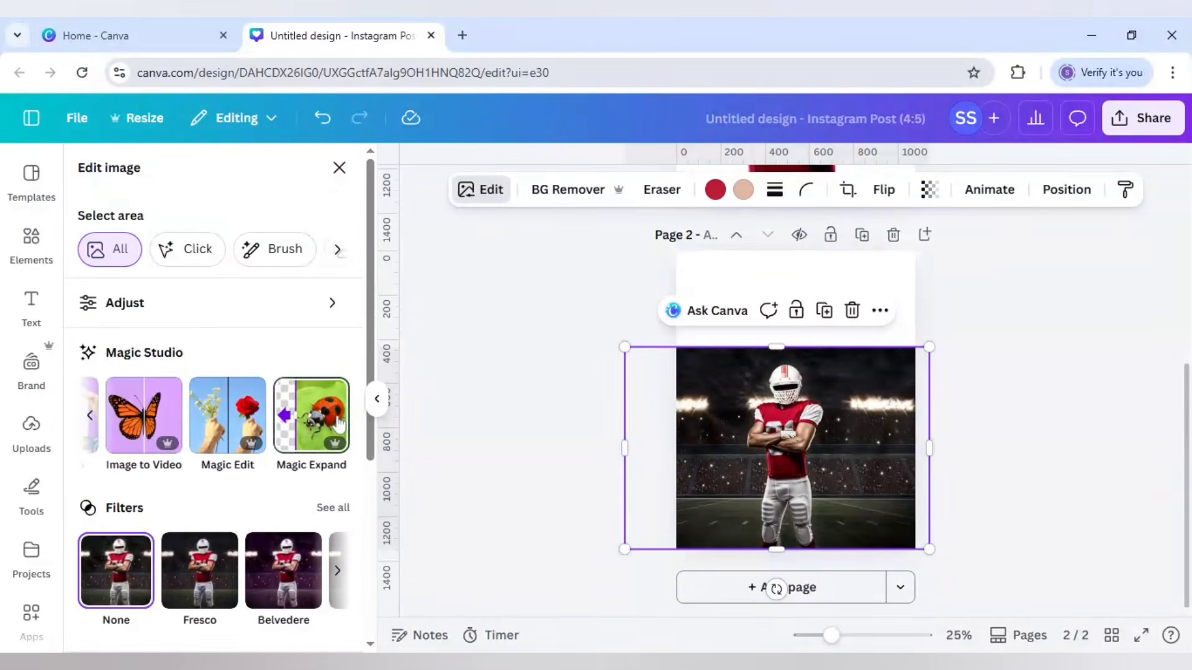
{"action": "left_click", "coordinate": [313, 417]}
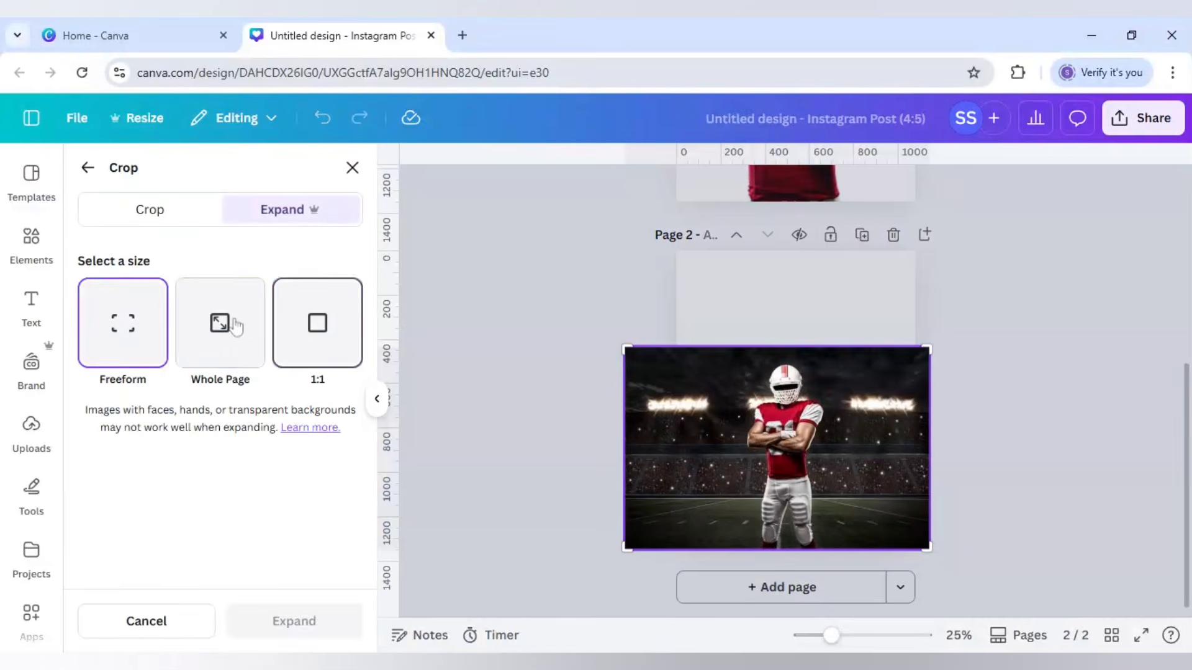
{"action": "left_click", "coordinate": [234, 322]}
{"action": "left_click", "coordinate": [311, 622]}
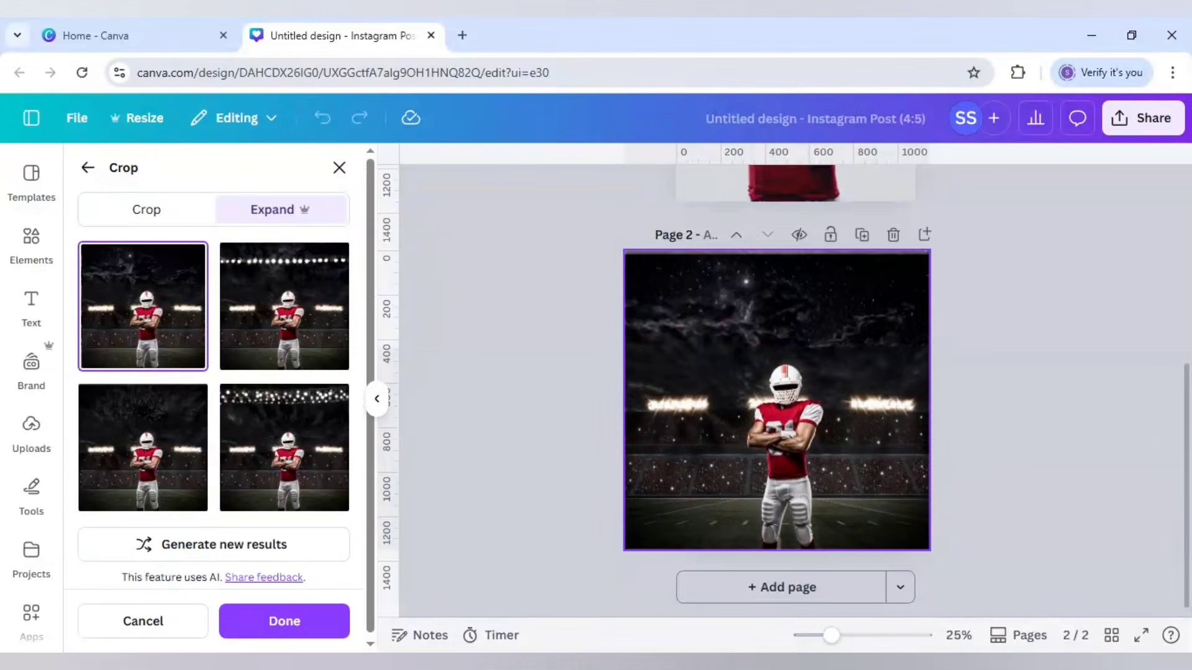
Step: Compare the expanded versions and apply the third one, with the plain dark sky and no extra row of lights
{"action": "left_click", "coordinate": [313, 320]}
{"action": "left_click", "coordinate": [189, 322]}
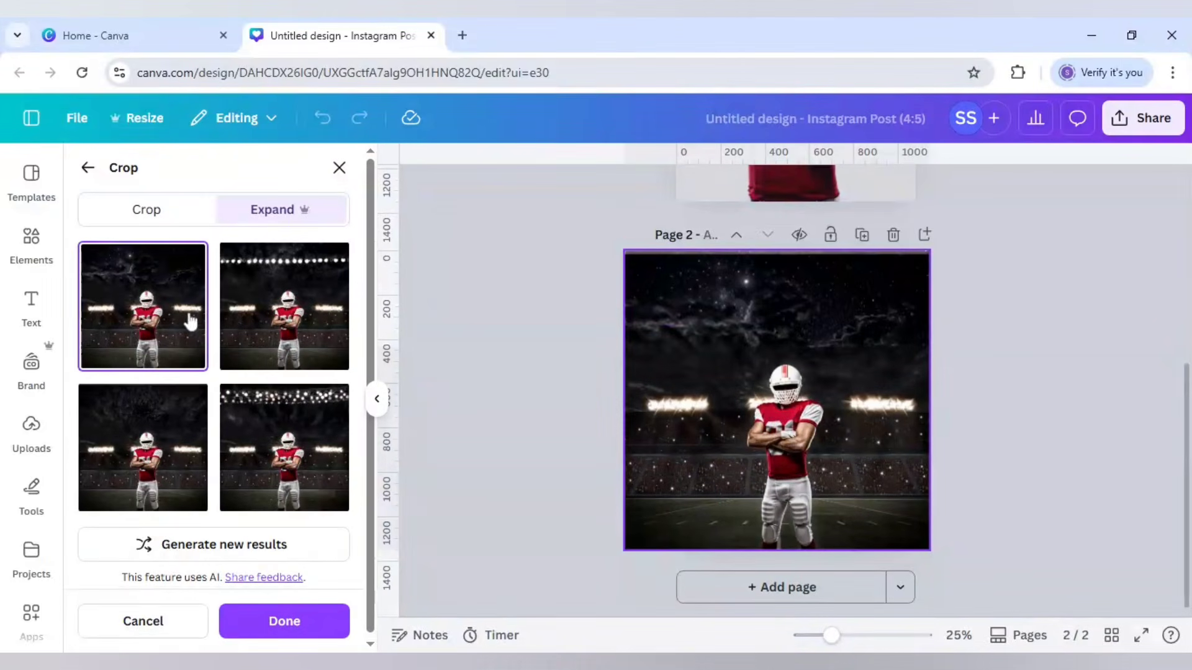
{"action": "left_click", "coordinate": [170, 462]}
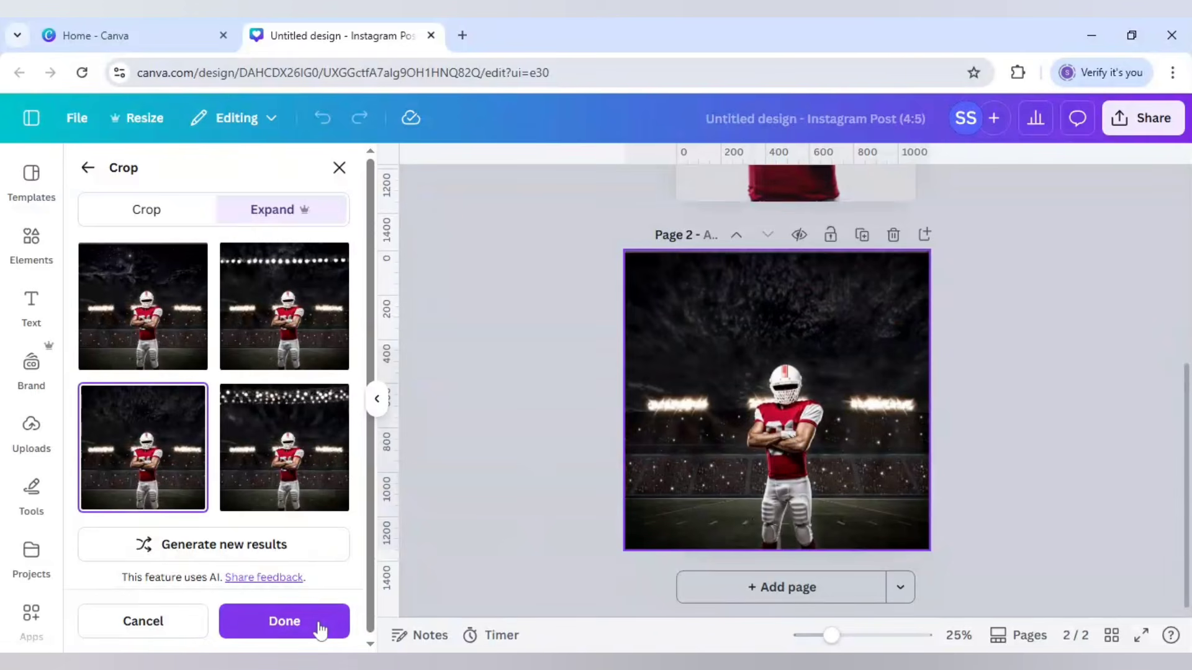
{"action": "left_click", "coordinate": [284, 621]}
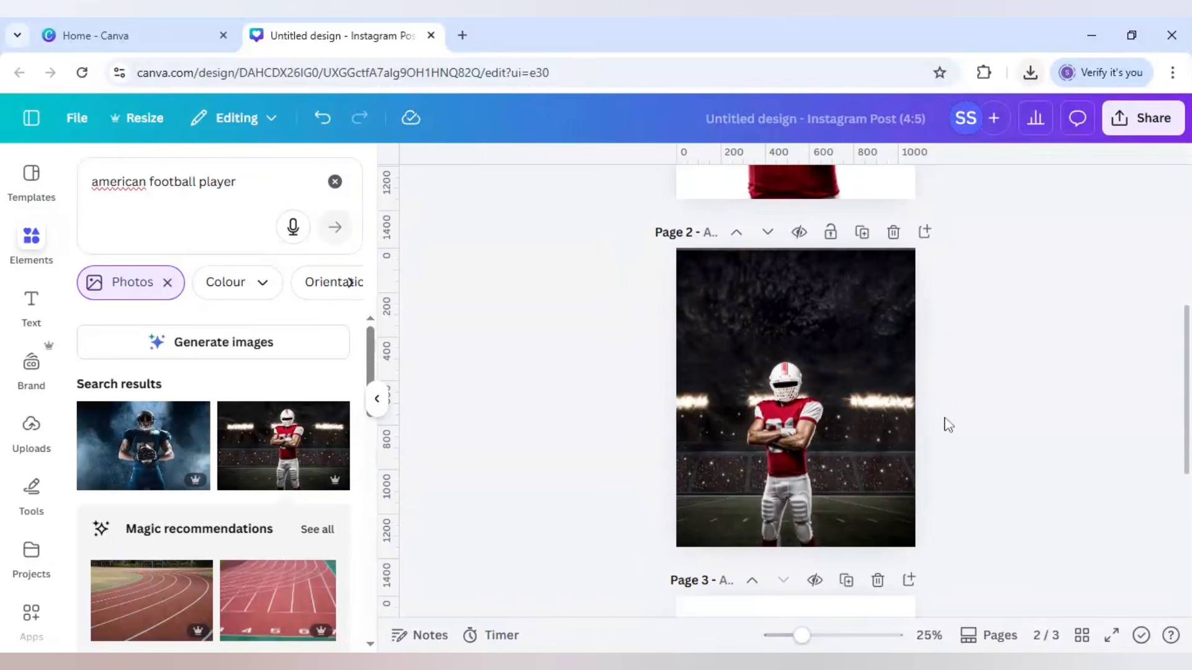
Step: Apply the Custom duotone effect to the player cutout on page 1
{"action": "scroll", "coordinate": [596, 431], "scroll_direction": "up", "scroll_amount": 5}
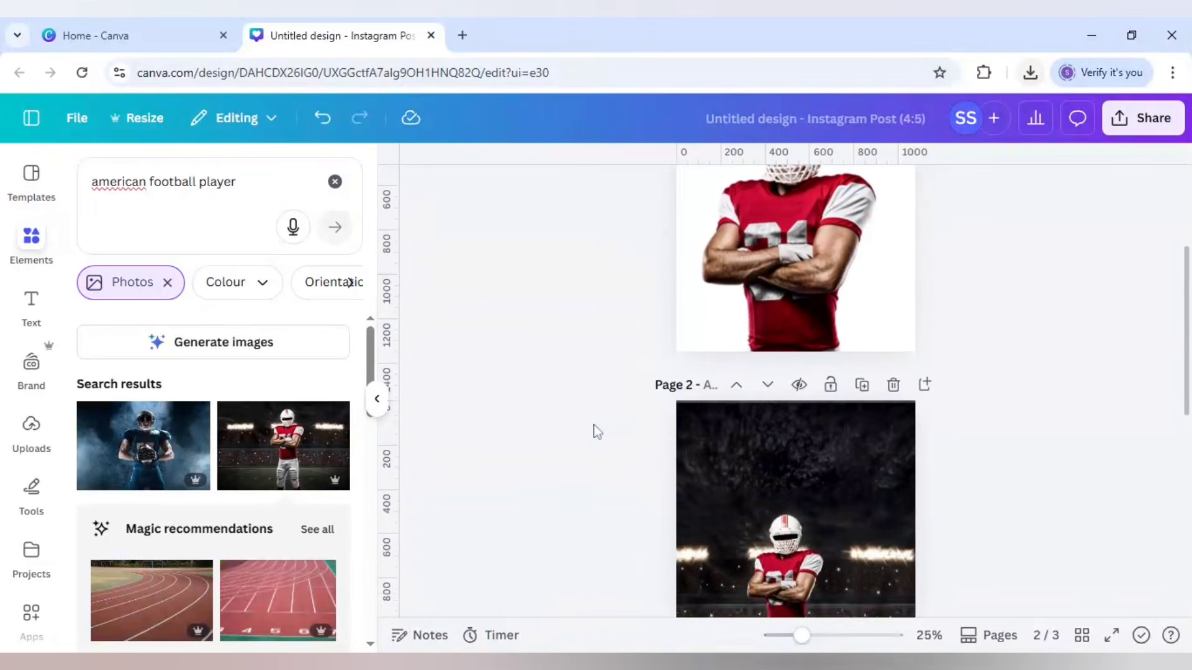
{"action": "left_click", "coordinate": [788, 394]}
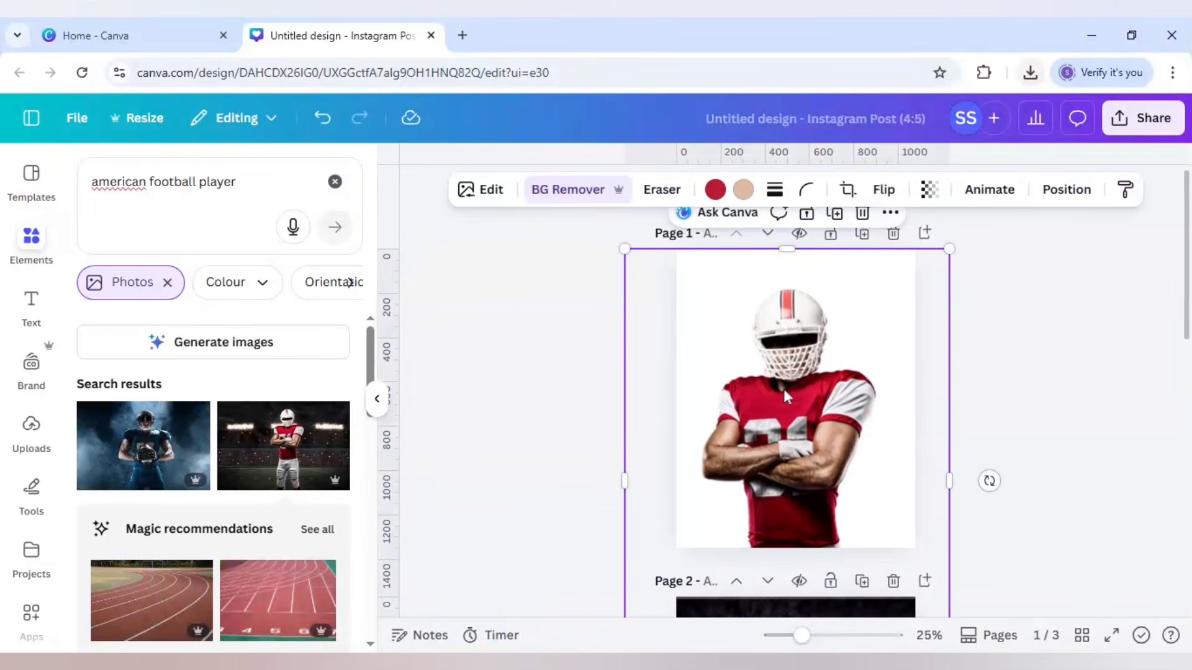
{"action": "left_click", "coordinate": [489, 194]}
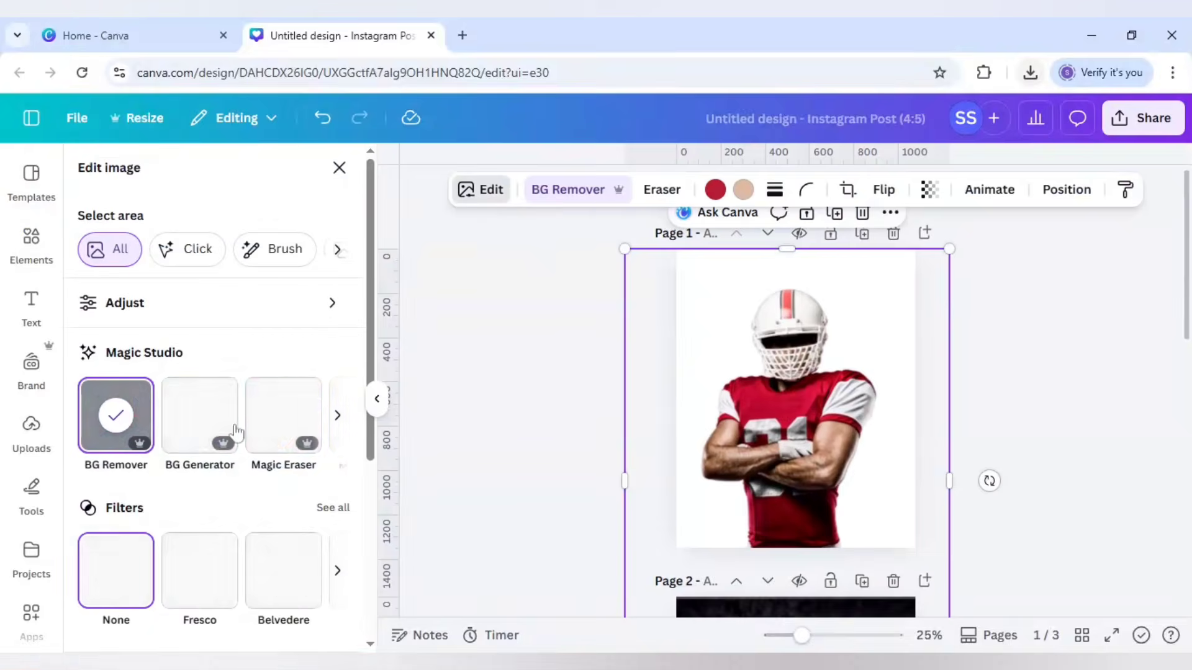
{"action": "scroll", "coordinate": [231, 444], "scroll_direction": "down", "scroll_amount": 3}
{"action": "left_click", "coordinate": [207, 550]}
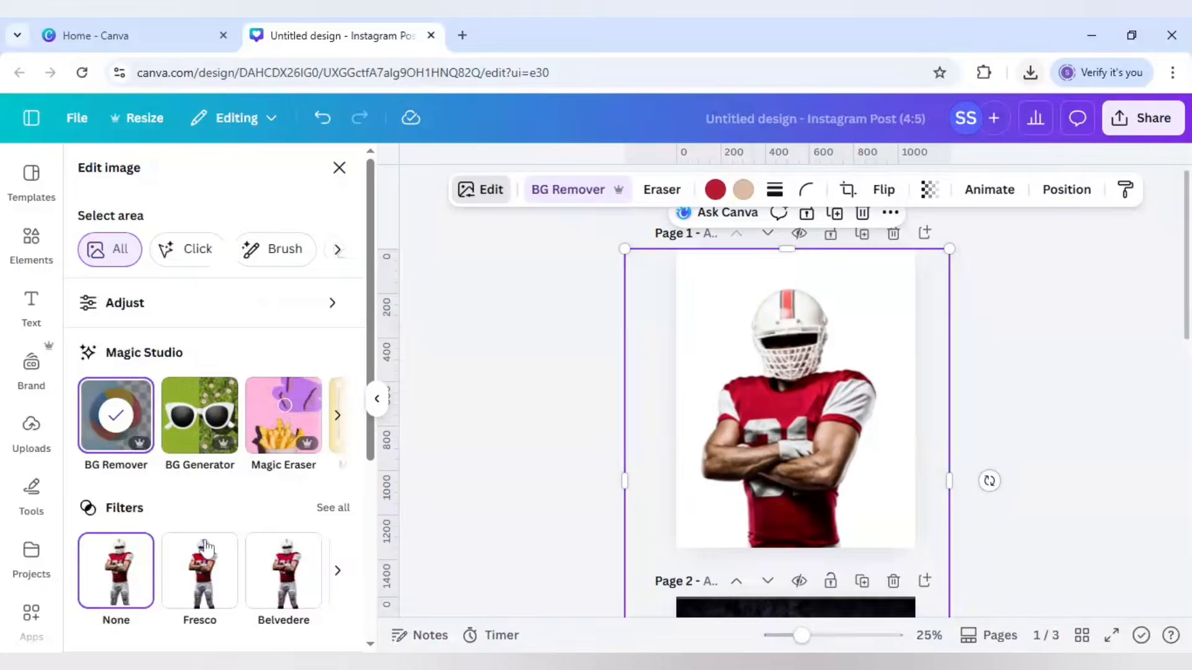
{"action": "left_click", "coordinate": [129, 372]}
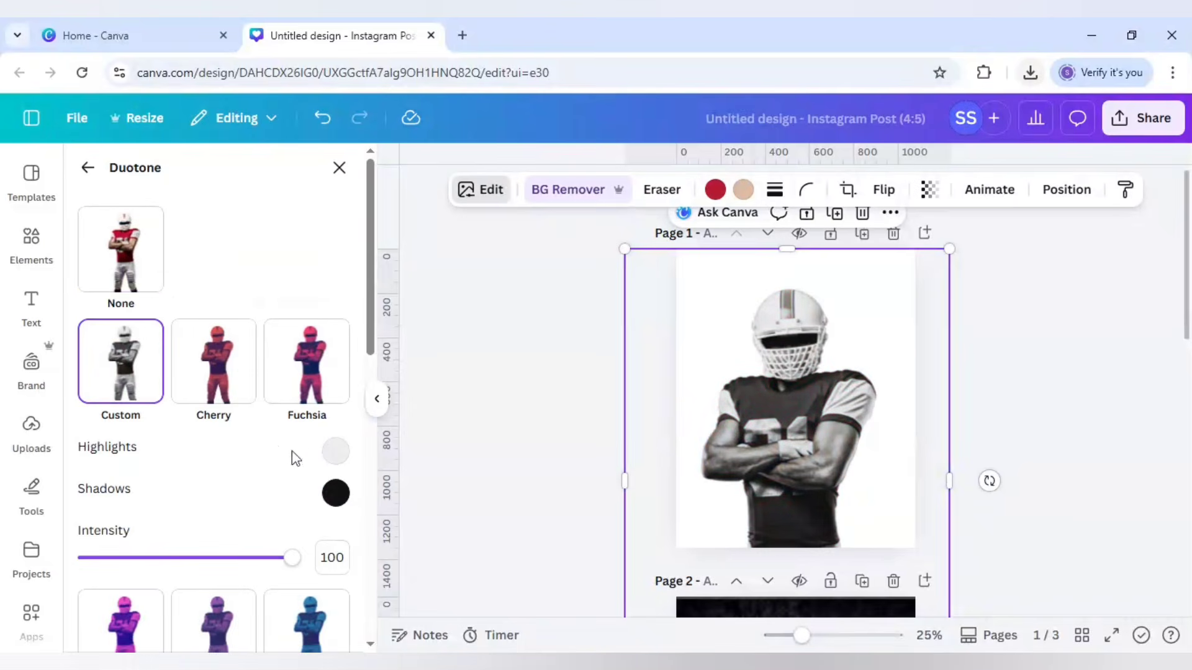
Step: Set the custom duotone's highlights and shadows to black (#000000) to turn the cutout into a silhouette
{"action": "left_click", "coordinate": [334, 453]}
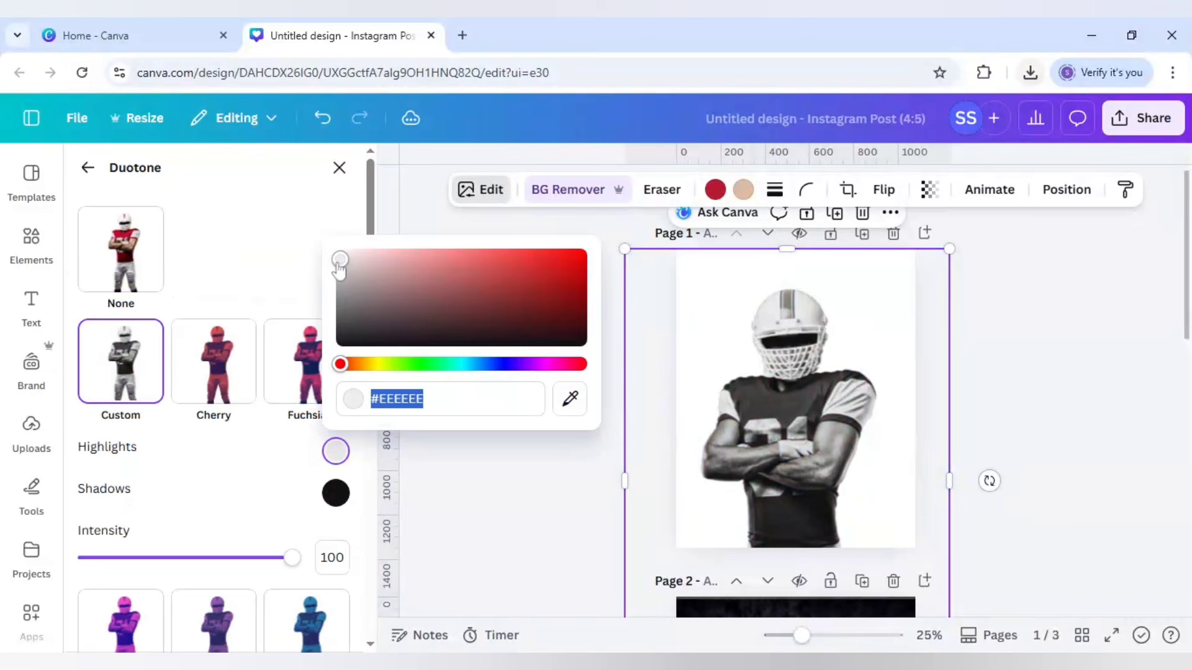
{"action": "left_click_drag", "start_coordinate": [339, 267], "coordinate": [340, 387]}
{"action": "left_click", "coordinate": [335, 493]}
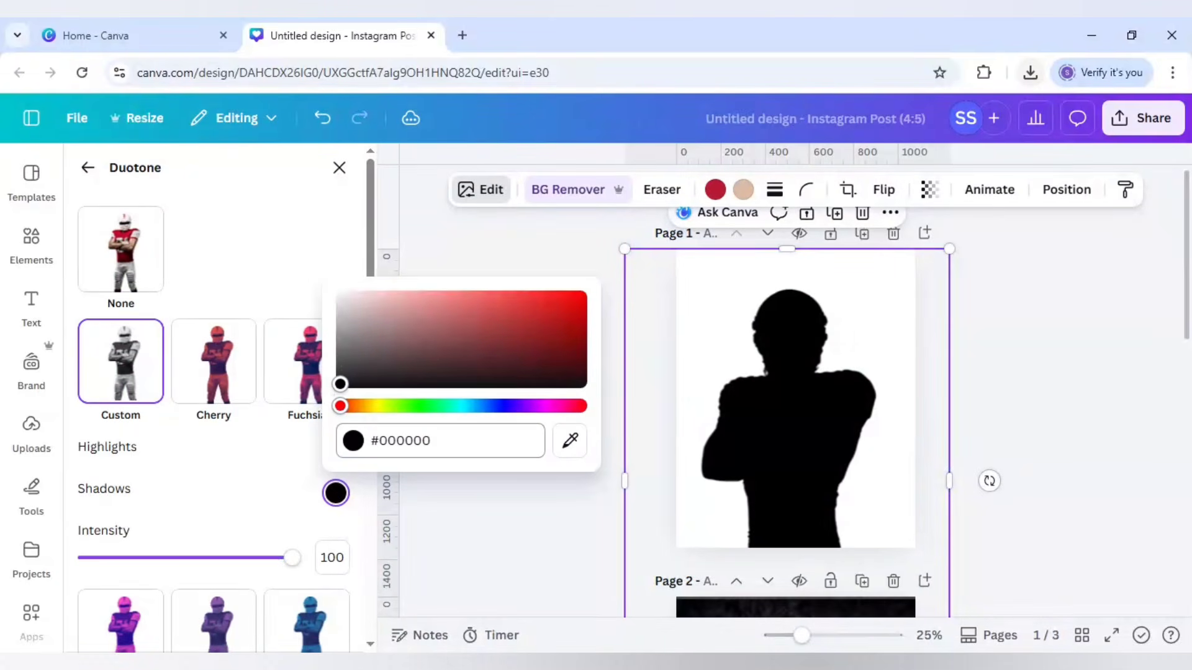
Step: Deselect the finished silhouette and download the silhouette and stadium pages of the design
{"action": "left_click", "coordinate": [479, 523]}
{"action": "left_click", "coordinate": [479, 525]}
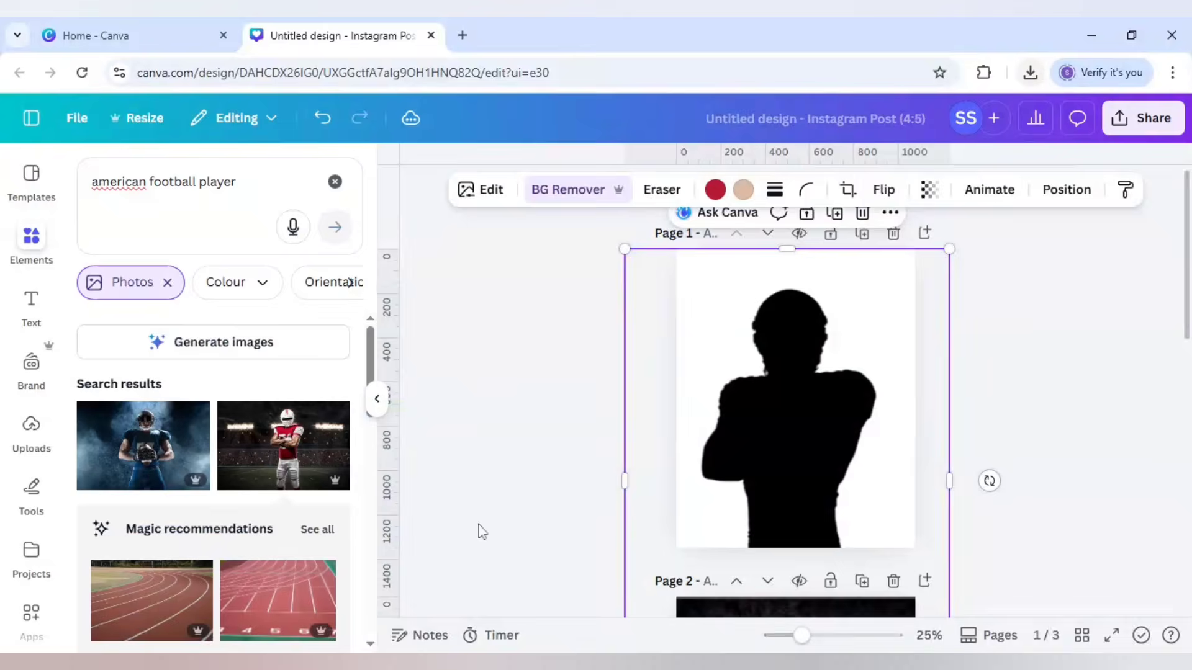
{"action": "left_click", "coordinate": [1150, 127]}
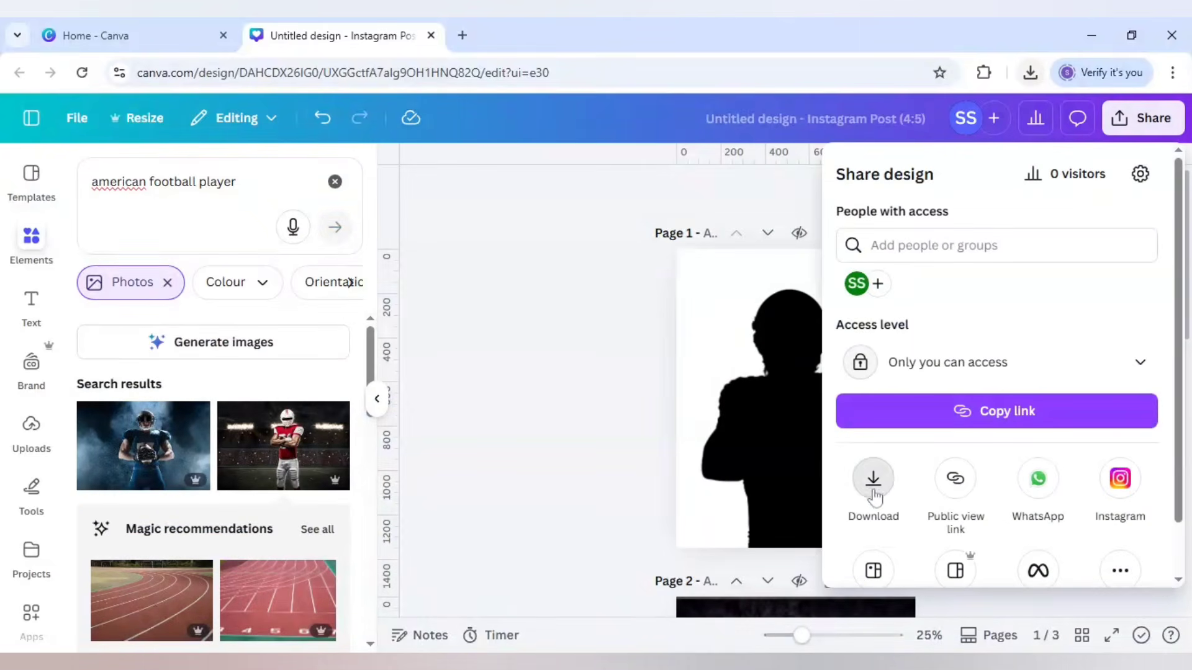
{"action": "left_click", "coordinate": [873, 493]}
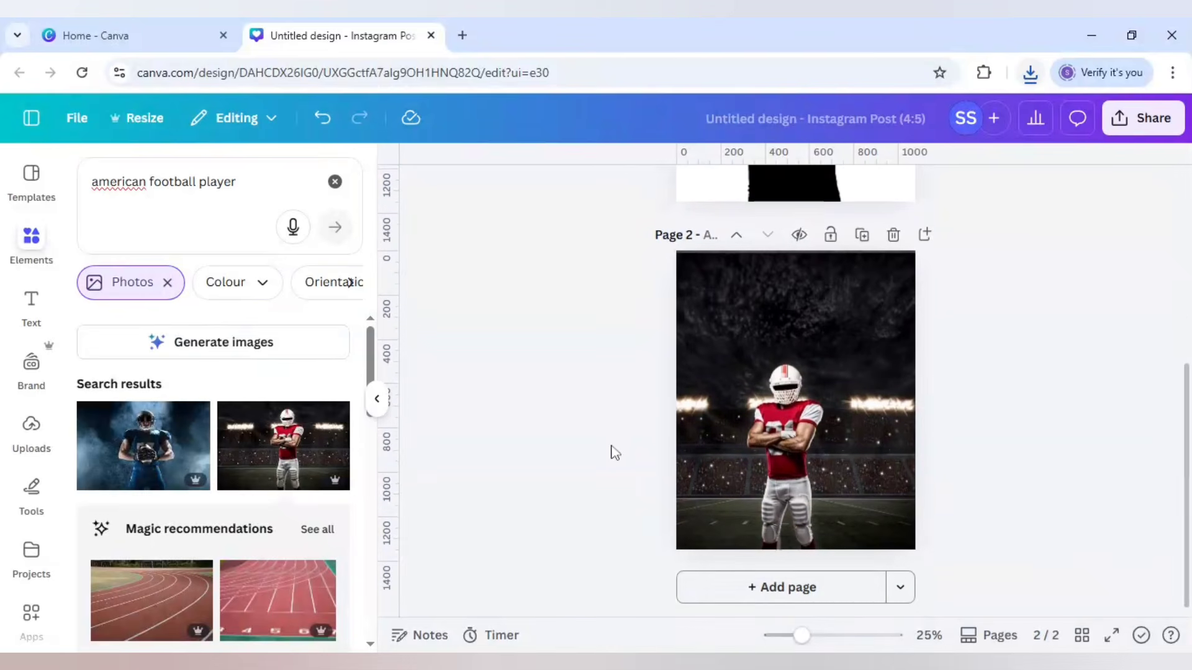
Step: Place the downloaded silhouette and stadium images on a new page 3, with the stadium image in the upper-right corner and the silhouette lower left
{"action": "left_click", "coordinate": [816, 597]}
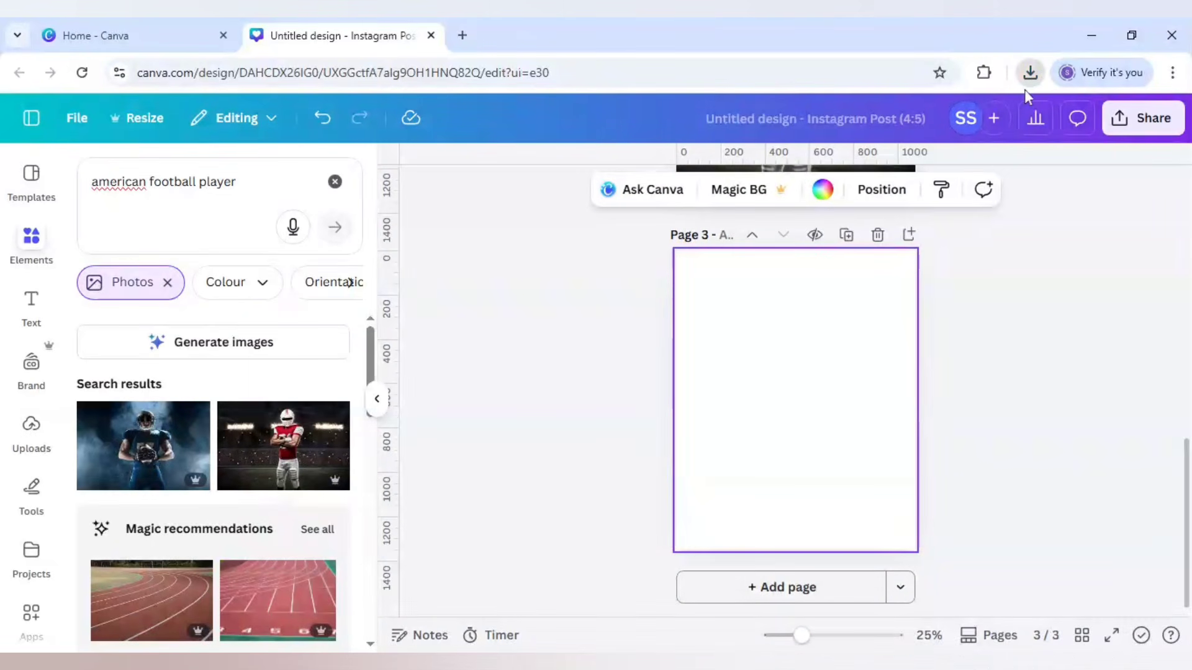
{"action": "key", "text": "ctrl+v"}
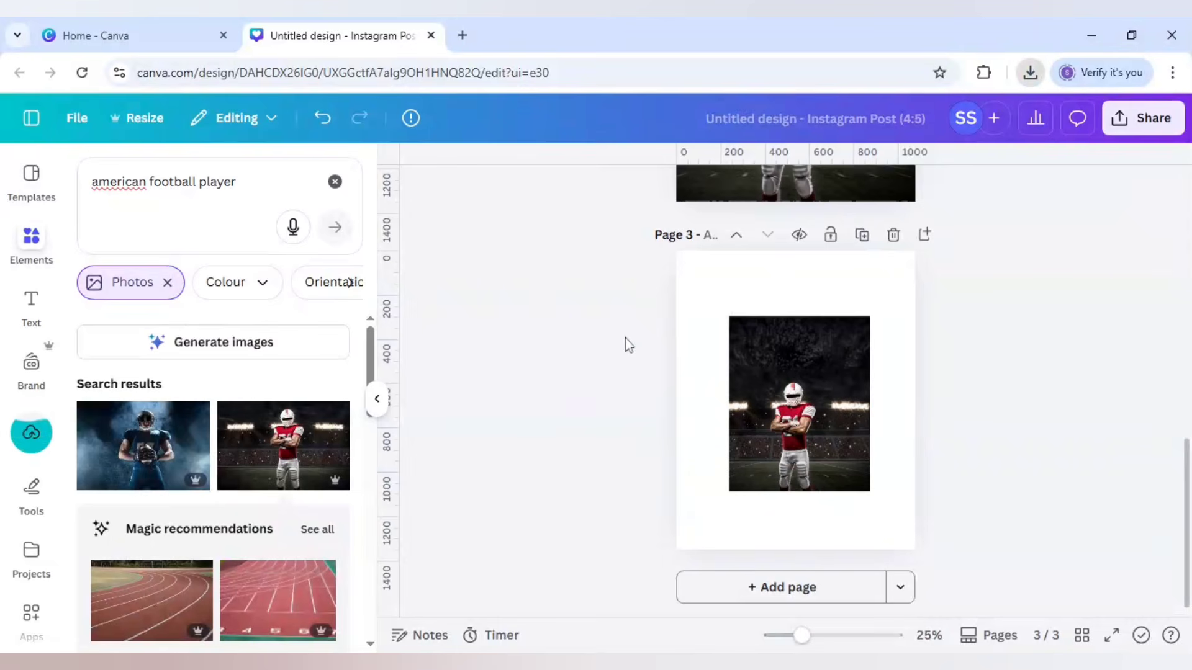
{"action": "left_click", "coordinate": [819, 413]}
{"action": "left_click_drag", "start_coordinate": [819, 413], "coordinate": [870, 316]}
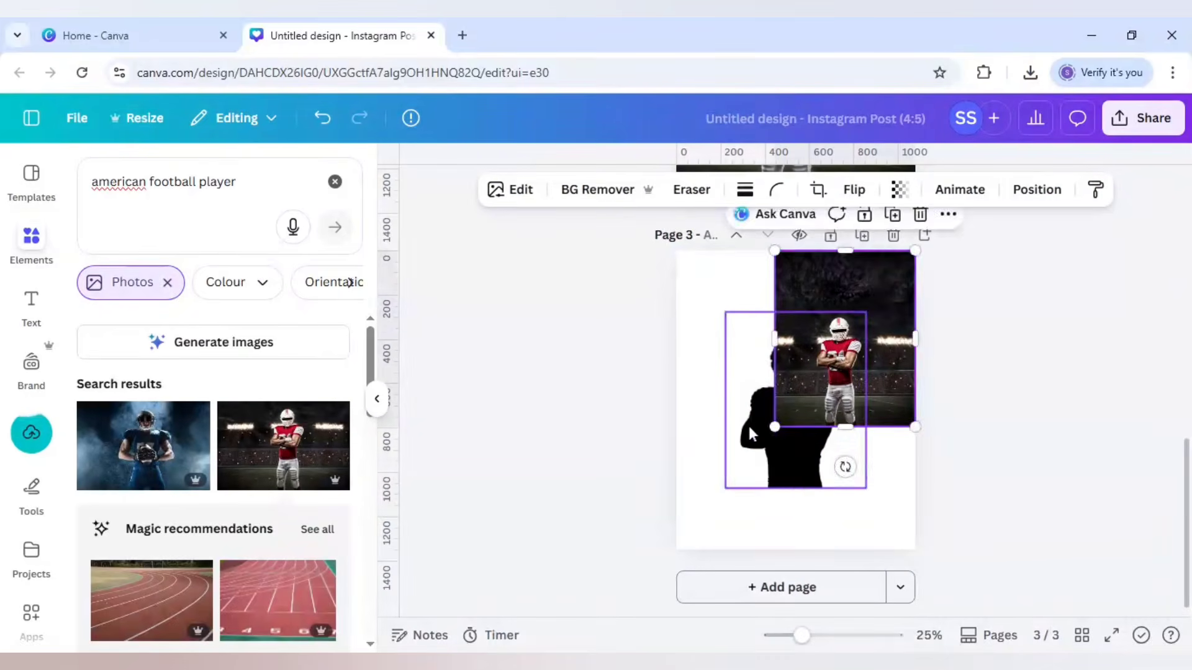
{"action": "left_click", "coordinate": [756, 435]}
{"action": "left_click_drag", "start_coordinate": [756, 435], "coordinate": [712, 480]}
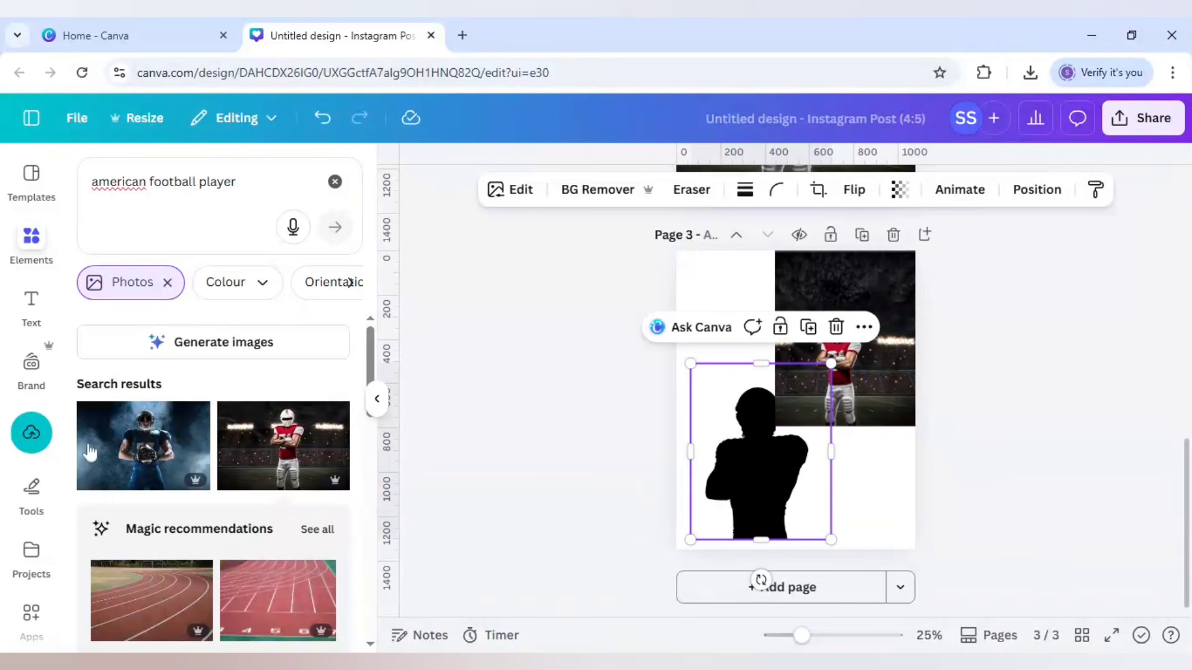
Step: Blend the images in the Blend Image app with the silhouette as bottom layer, the stadium photo as top layer and Screen mode
{"action": "left_click", "coordinate": [30, 616]}
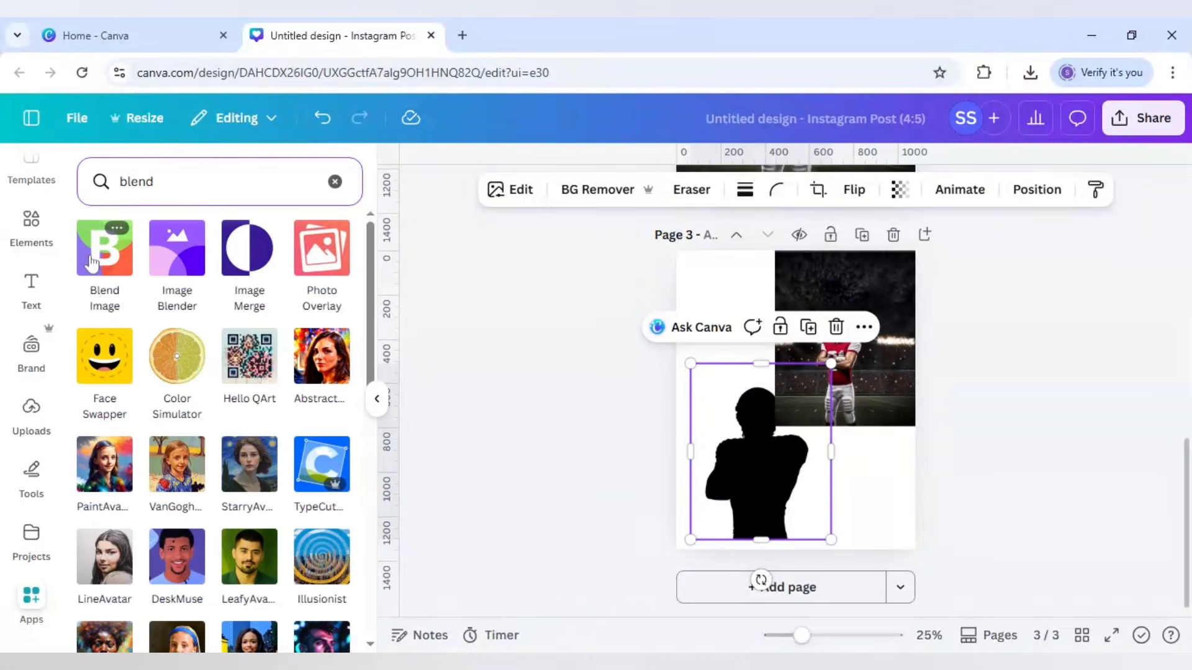
{"action": "left_click", "coordinate": [93, 260]}
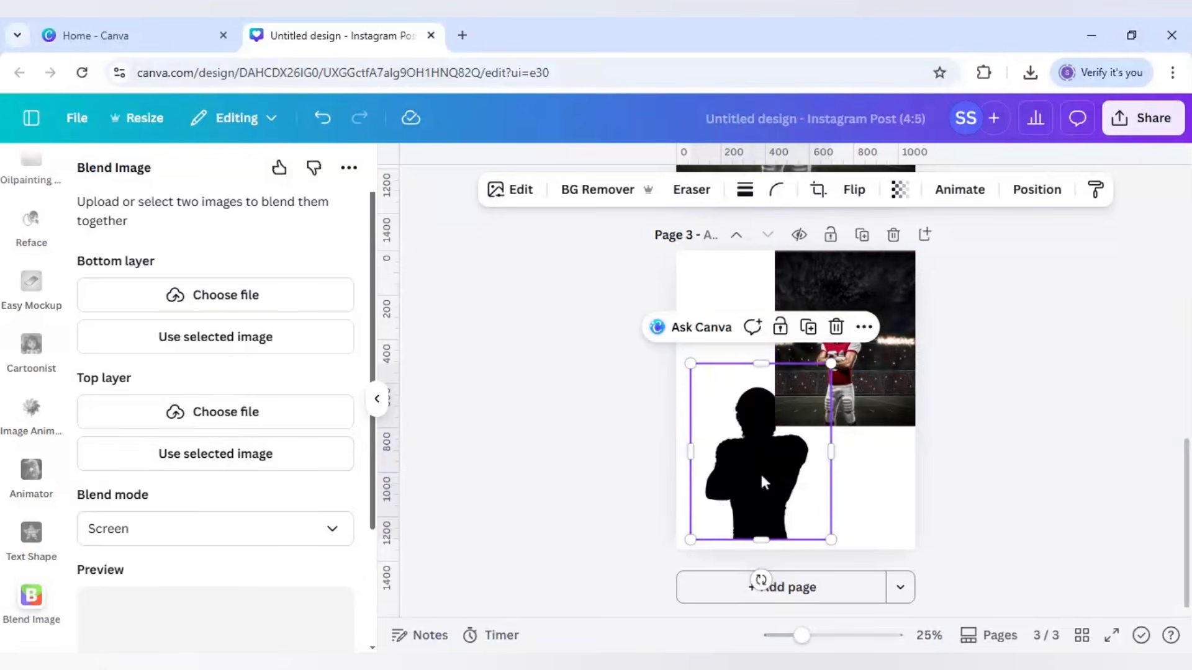
{"action": "left_click", "coordinate": [225, 343]}
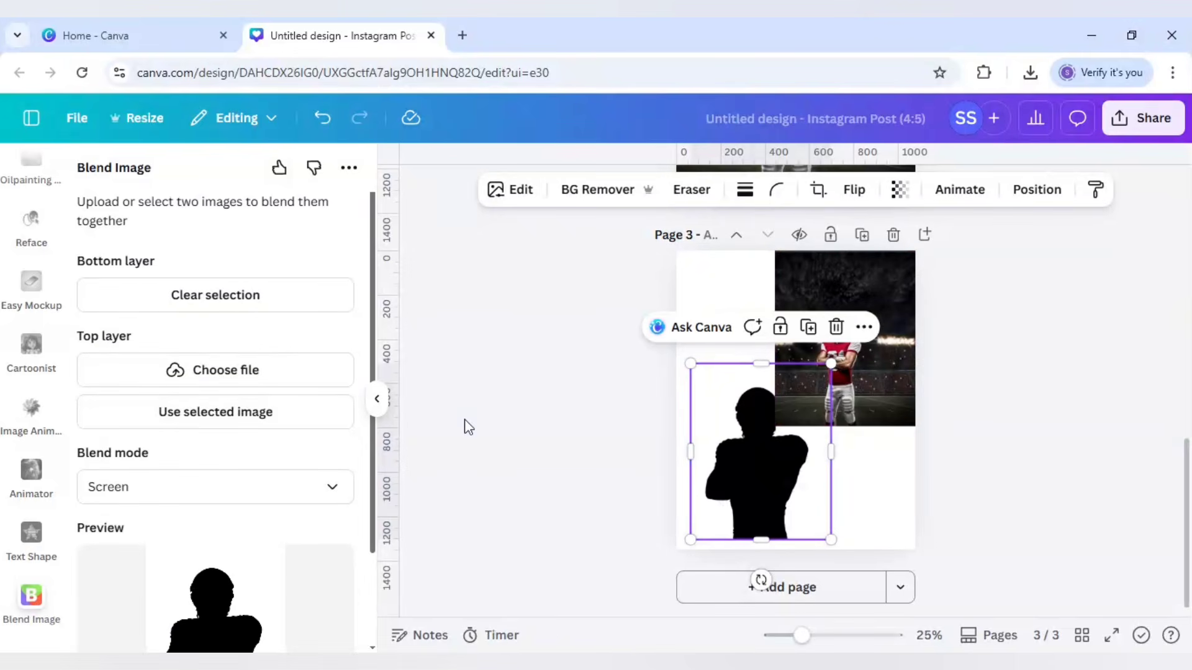
{"action": "left_click", "coordinate": [888, 351]}
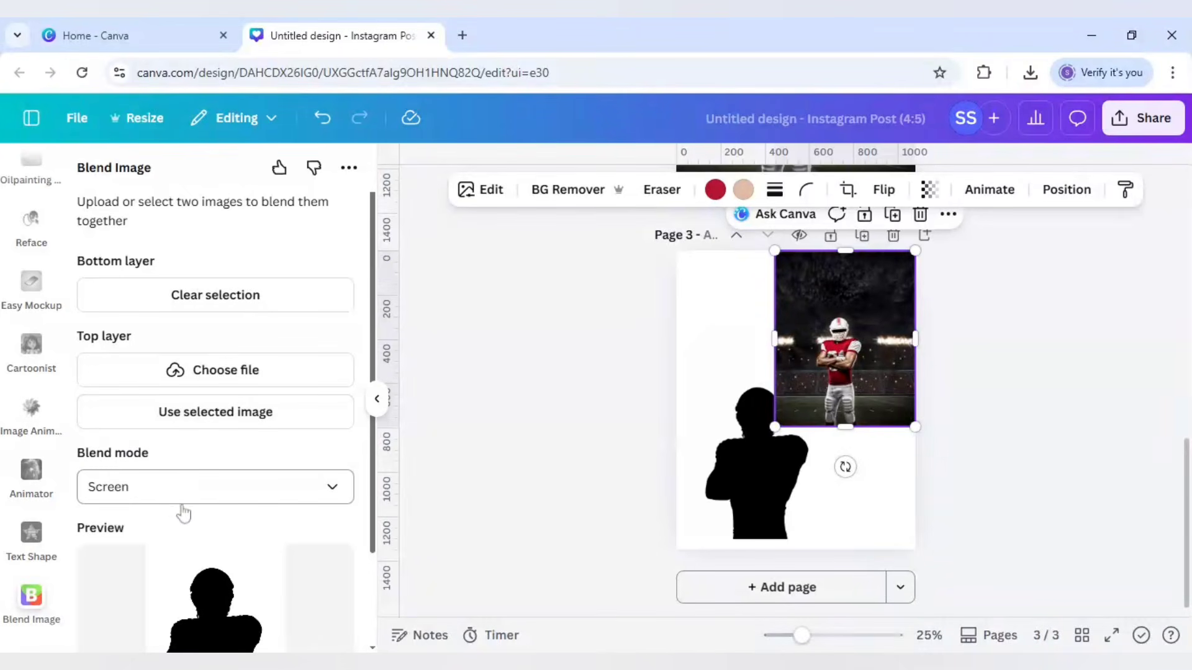
{"action": "left_click", "coordinate": [218, 415]}
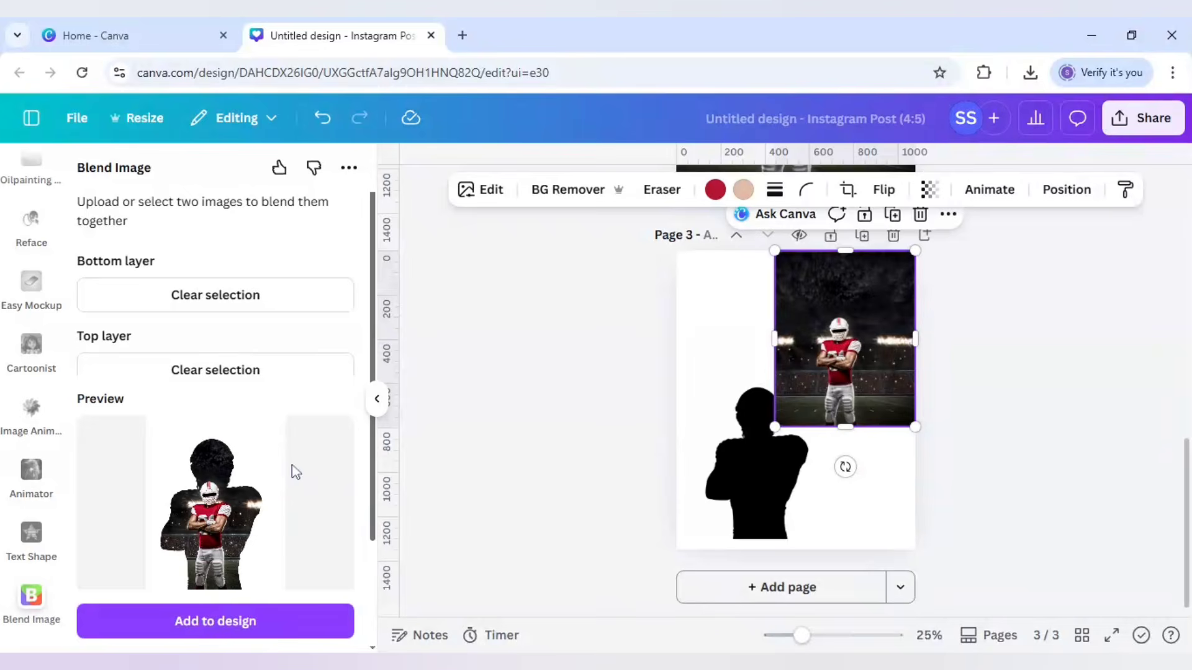
Step: Add the blended image to a new page 4 and enlarge it to slightly more than the full page
{"action": "left_click", "coordinate": [797, 590]}
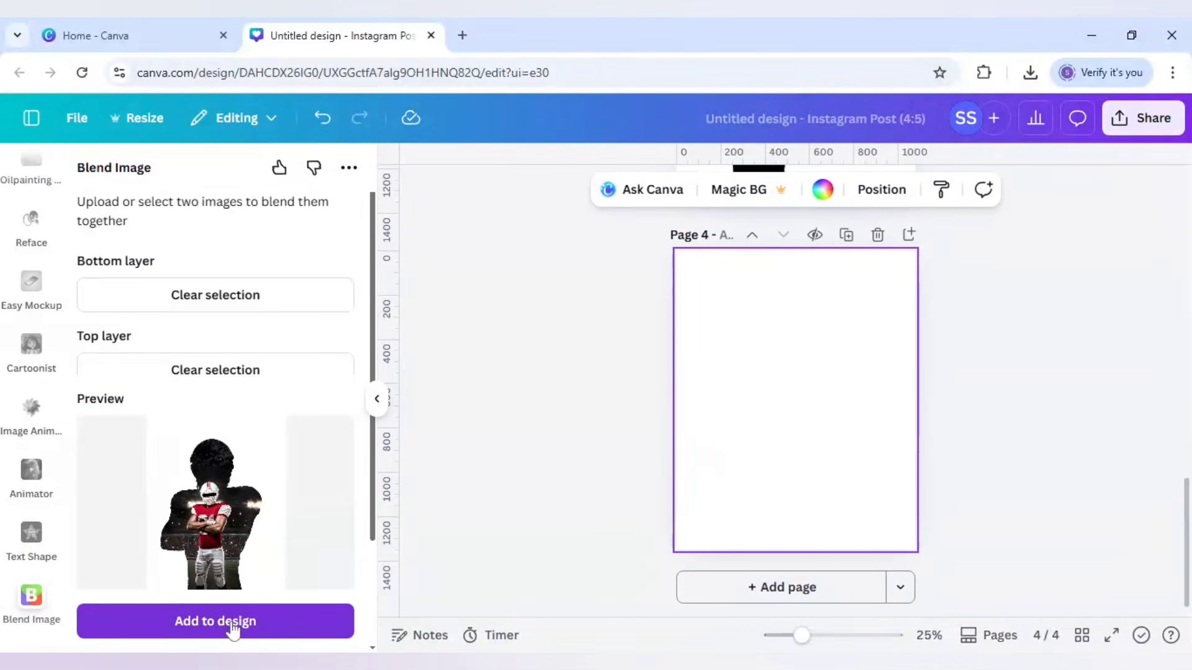
{"action": "left_click", "coordinate": [232, 628]}
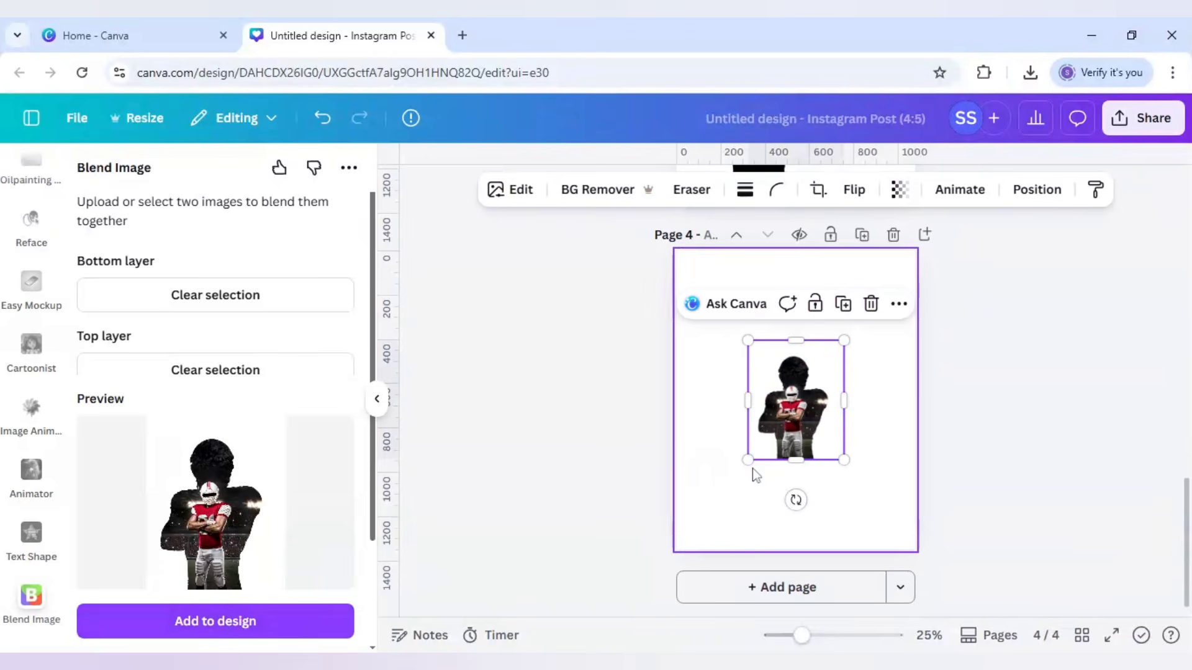
{"action": "left_click_drag", "start_coordinate": [748, 460], "coordinate": [676, 549]}
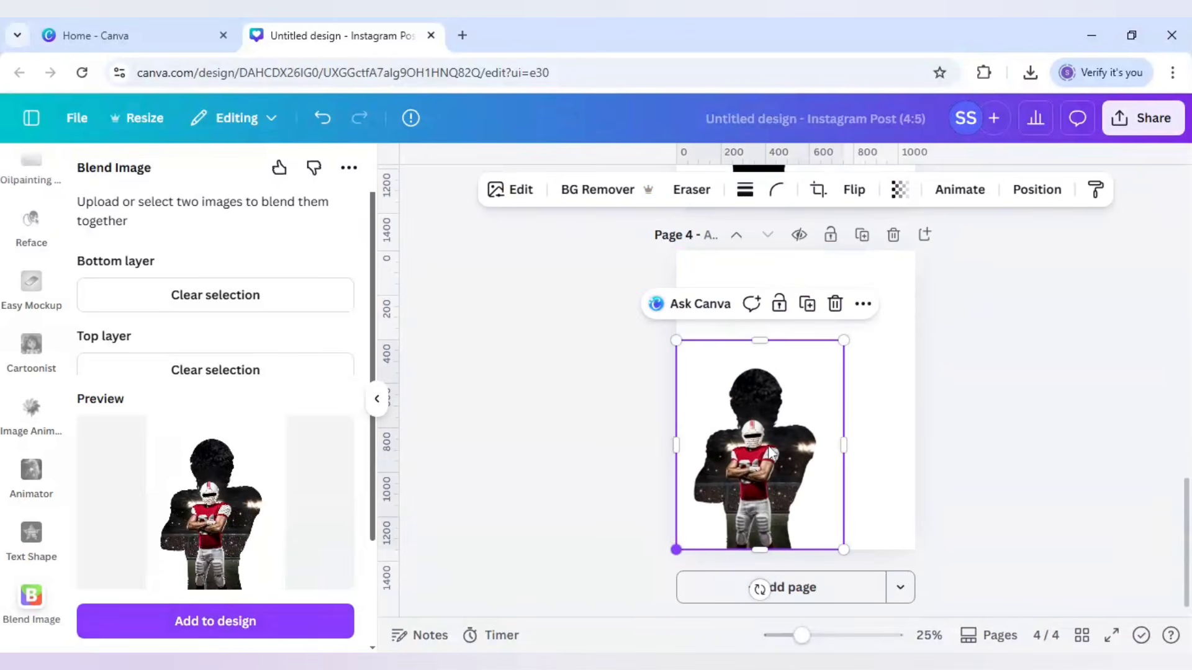
{"action": "left_click_drag", "start_coordinate": [844, 341], "coordinate": [917, 263]}
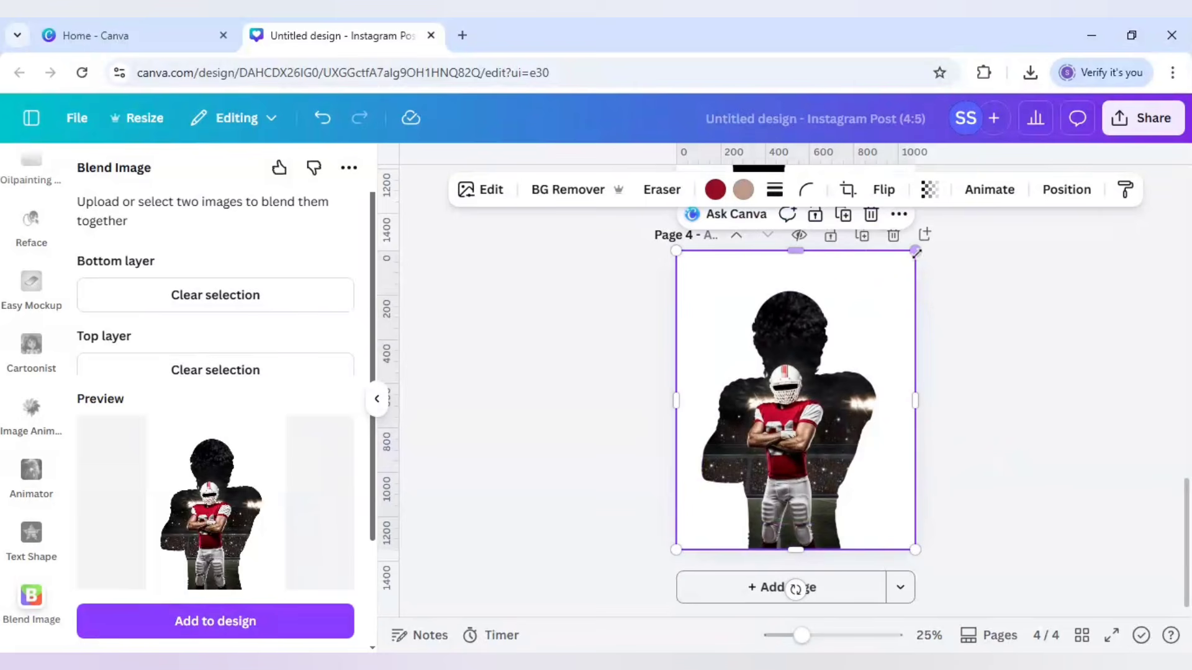
{"action": "left_click_drag", "start_coordinate": [916, 252], "coordinate": [956, 310]}
{"action": "left_click", "coordinate": [947, 374]}
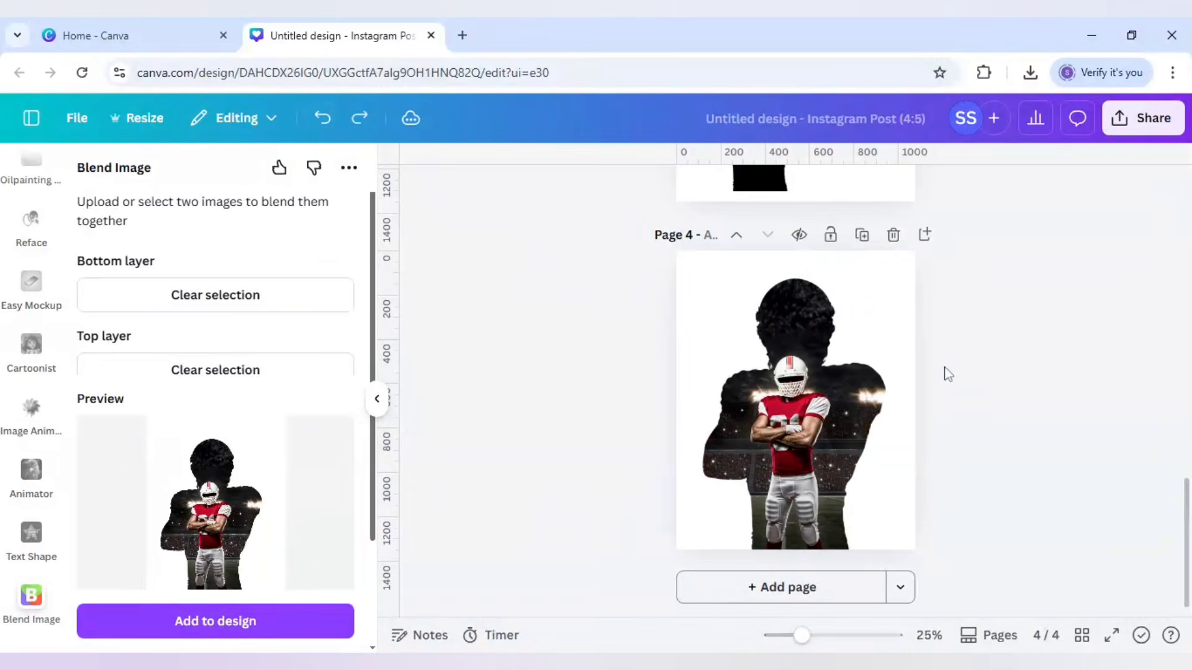